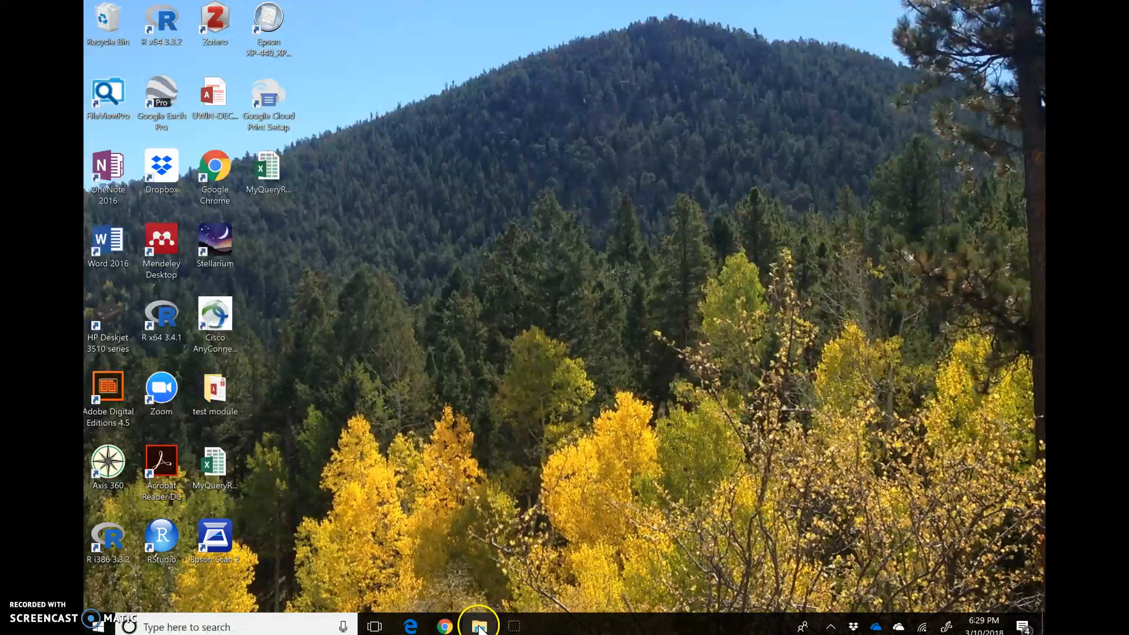
Step: Open the Exploration Database Access file in the UWIN folder's Exploration Database subfolder on the PATRIOT (E:) drive
{"action": "left_click", "coordinate": [482, 627]}
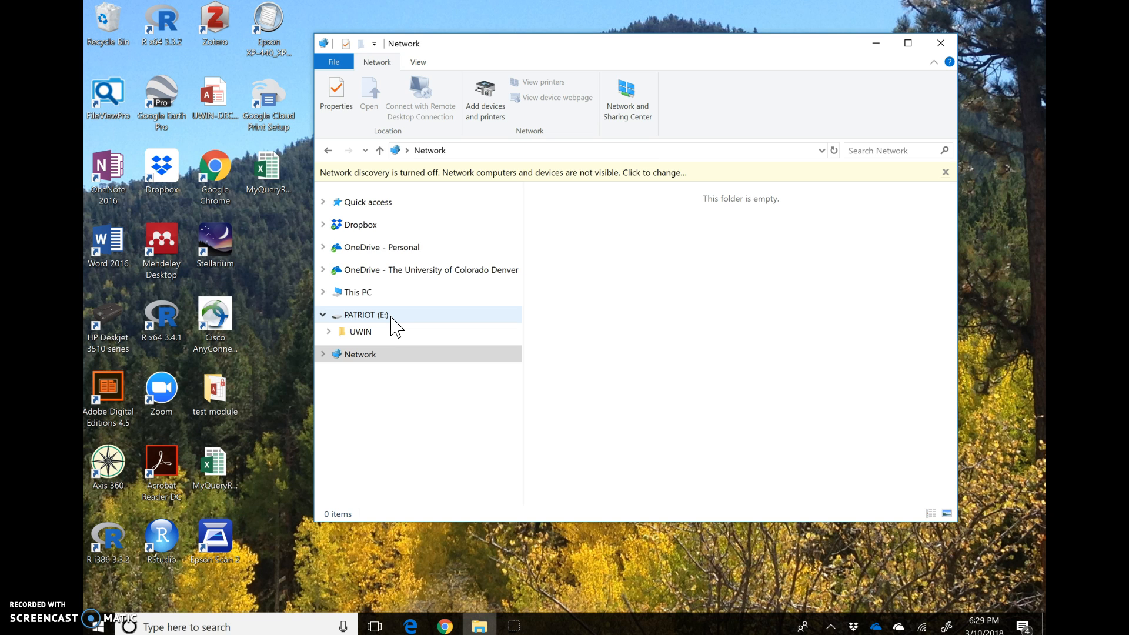
{"action": "left_click", "coordinate": [363, 332]}
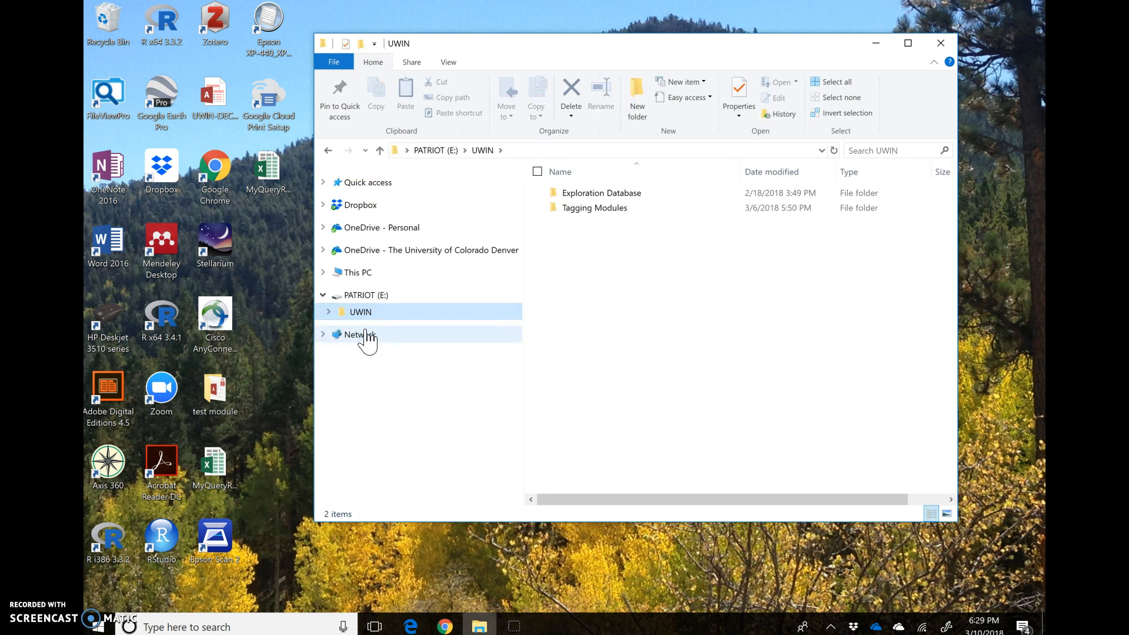
{"action": "left_click", "coordinate": [604, 193]}
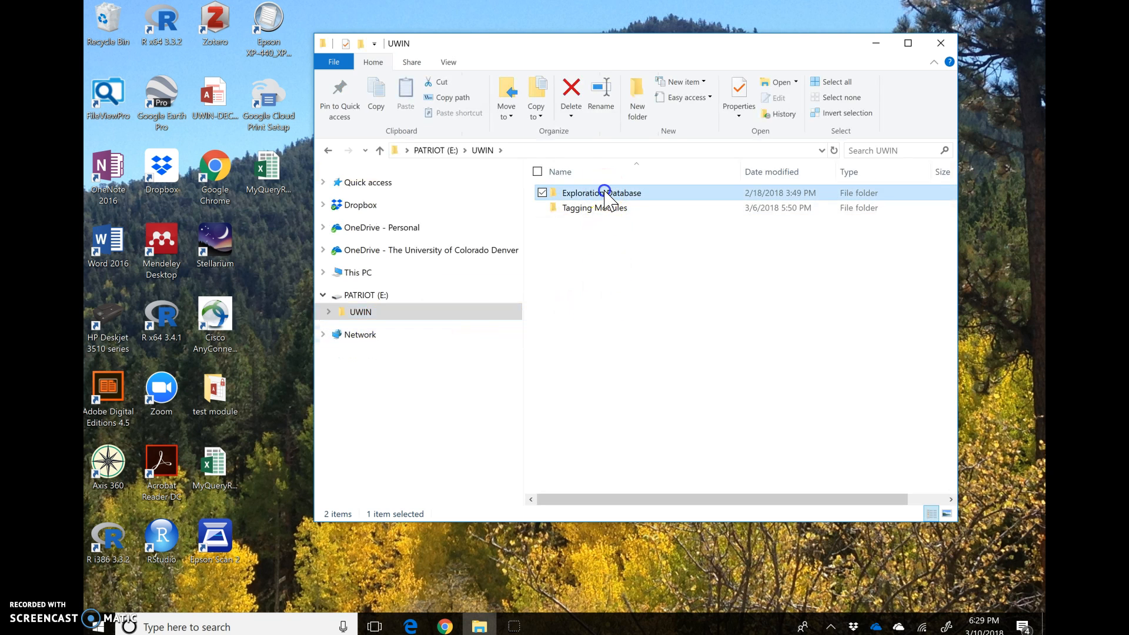
{"action": "double_click", "coordinate": [604, 207]}
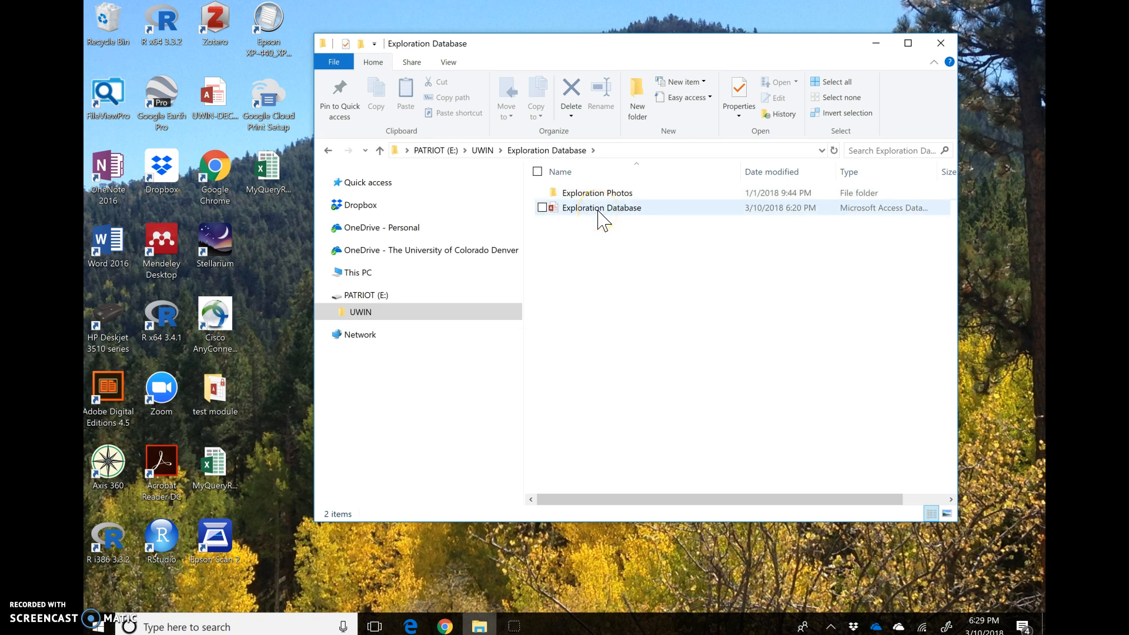
{"action": "left_click", "coordinate": [642, 218]}
{"action": "double_click", "coordinate": [621, 209]}
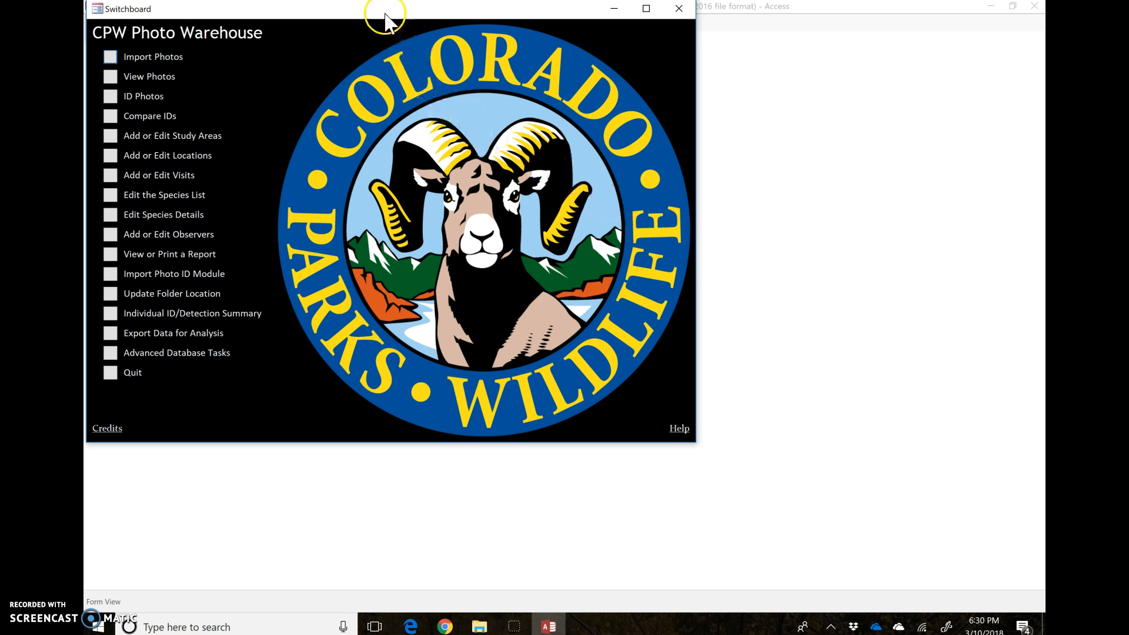
Step: Close the Switchboard form, reopen it and move its window to the middle of the workspace
{"action": "left_click_drag", "start_coordinate": [384, 16], "coordinate": [550, 101]}
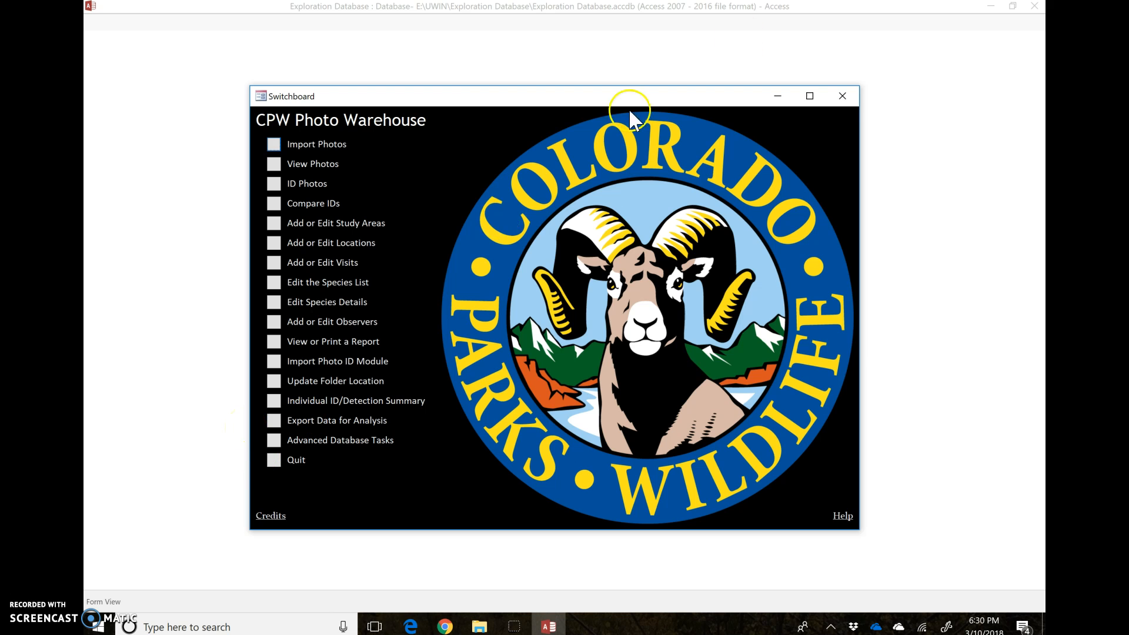
{"action": "left_click", "coordinate": [843, 96]}
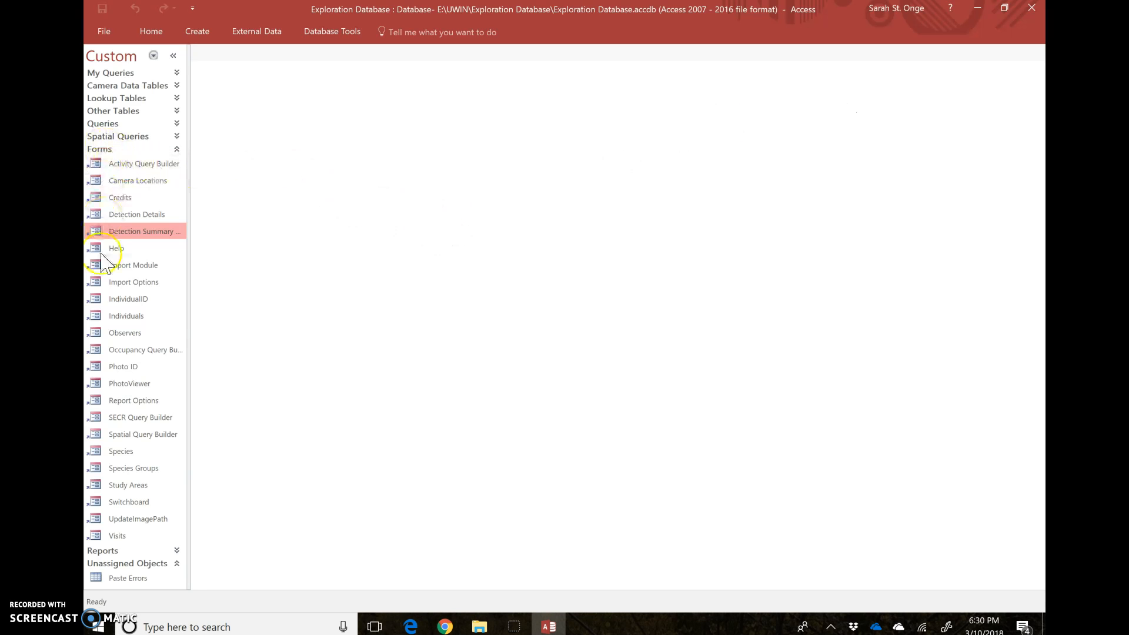
{"action": "double_click", "coordinate": [143, 504]}
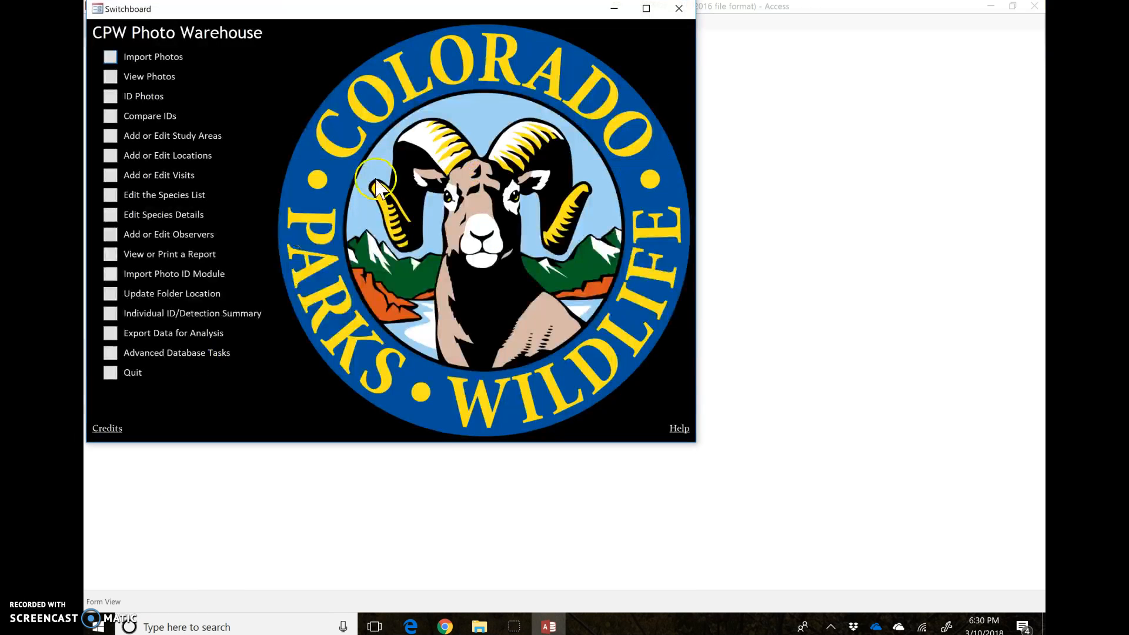
{"action": "left_click_drag", "start_coordinate": [369, 18], "coordinate": [545, 103]}
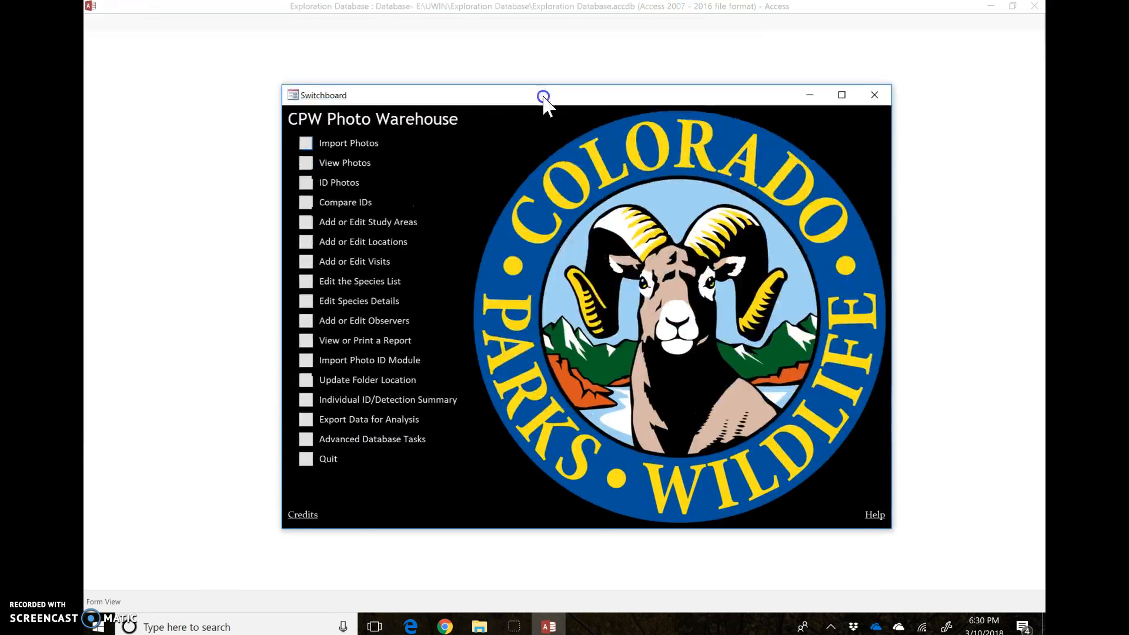
{"action": "left_click", "coordinate": [687, 409]}
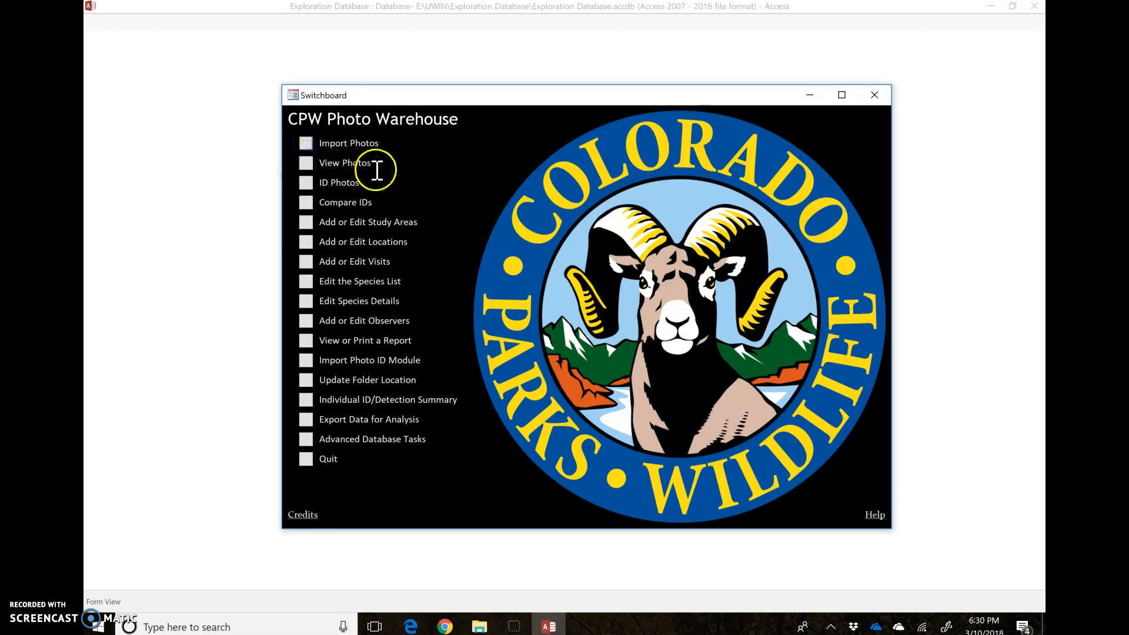
Step: Open the photo viewer and browse one by one through the first several camera-trap photos
{"action": "left_click", "coordinate": [307, 163]}
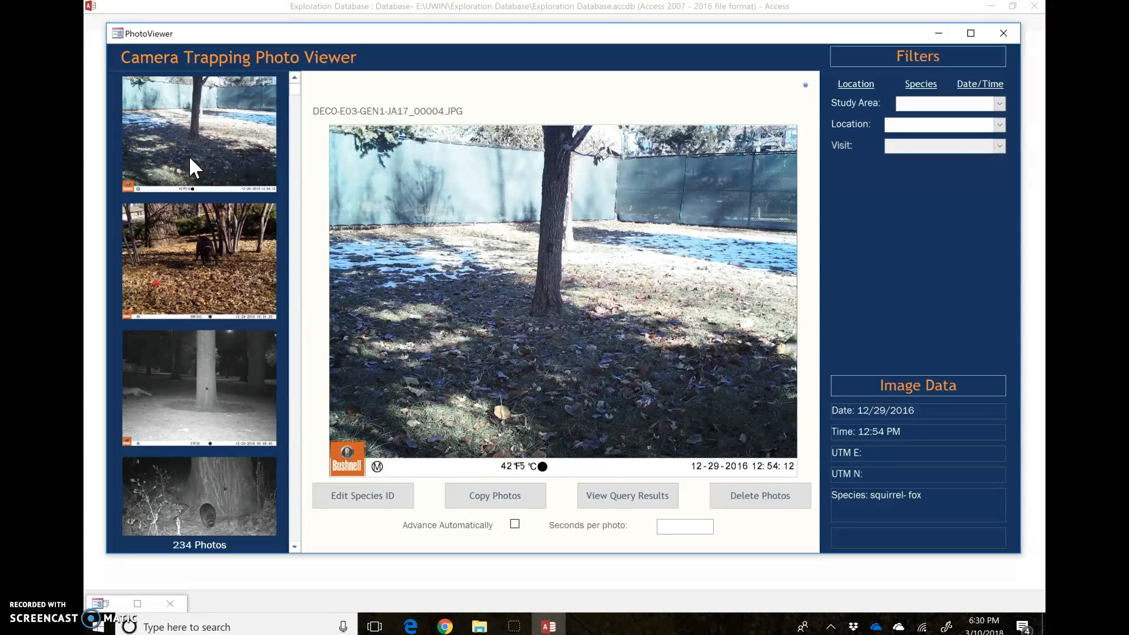
{"action": "scroll", "coordinate": [189, 156], "scroll_direction": "down", "scroll_amount": 3}
{"action": "scroll", "coordinate": [189, 155], "scroll_direction": "up", "scroll_amount": 3}
{"action": "left_click", "coordinate": [190, 249]}
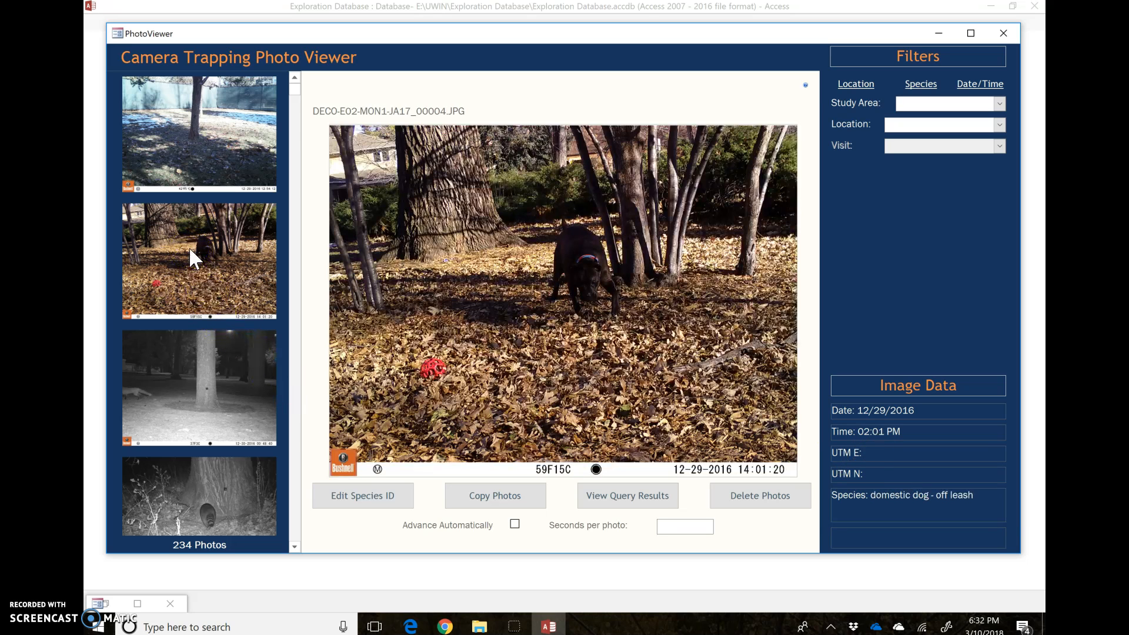
{"action": "key", "text": "Down"}
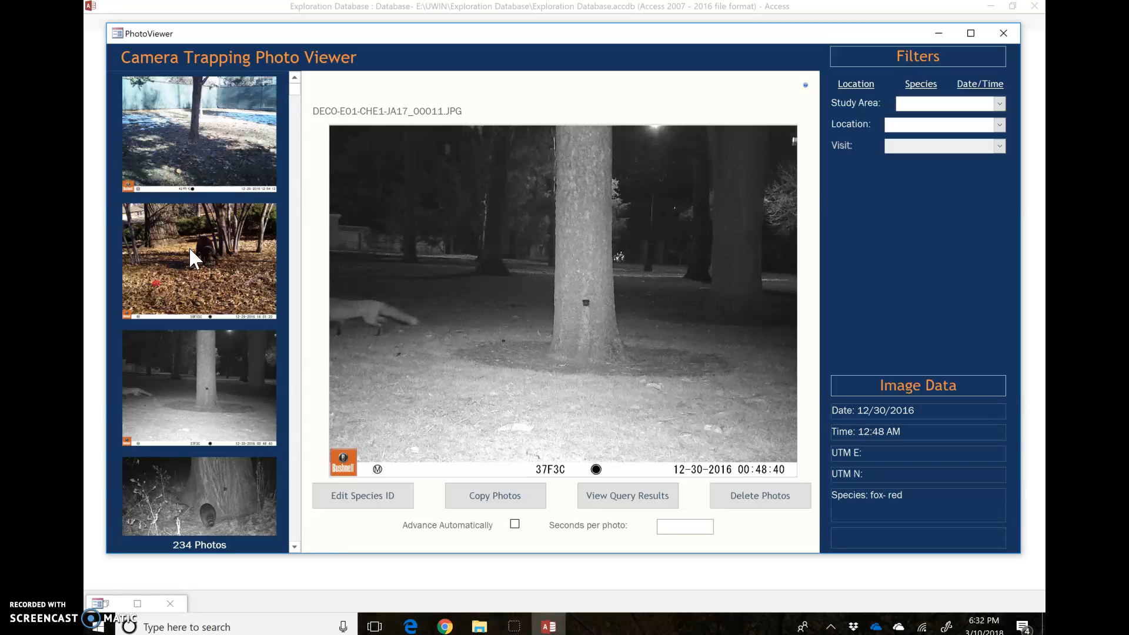
{"action": "key", "text": "Down"}
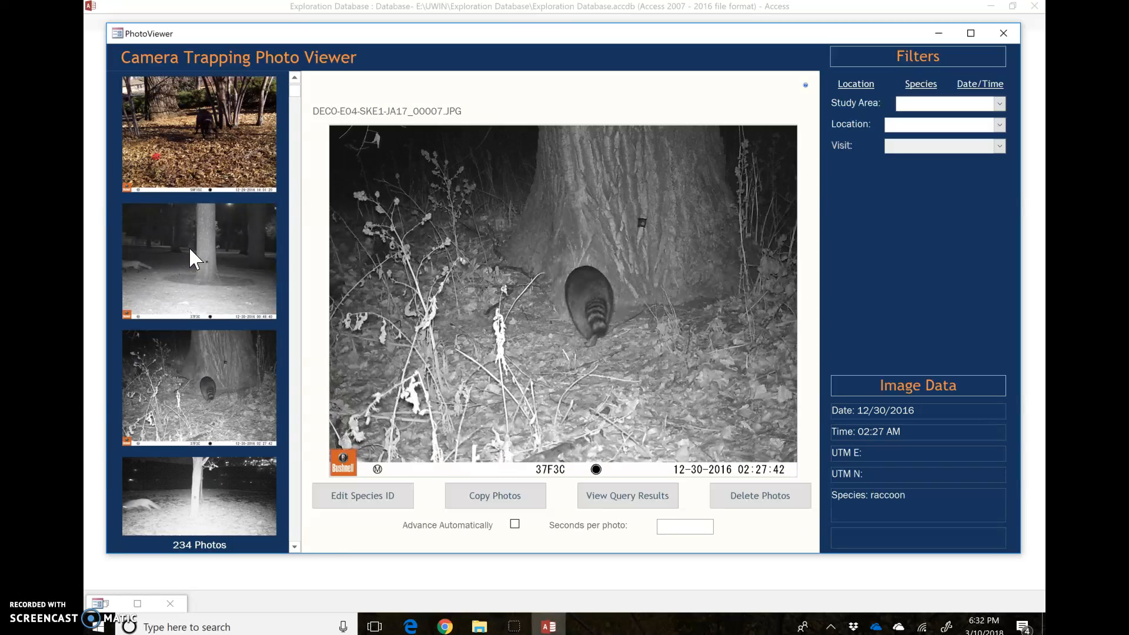
{"action": "key", "text": "Down"}
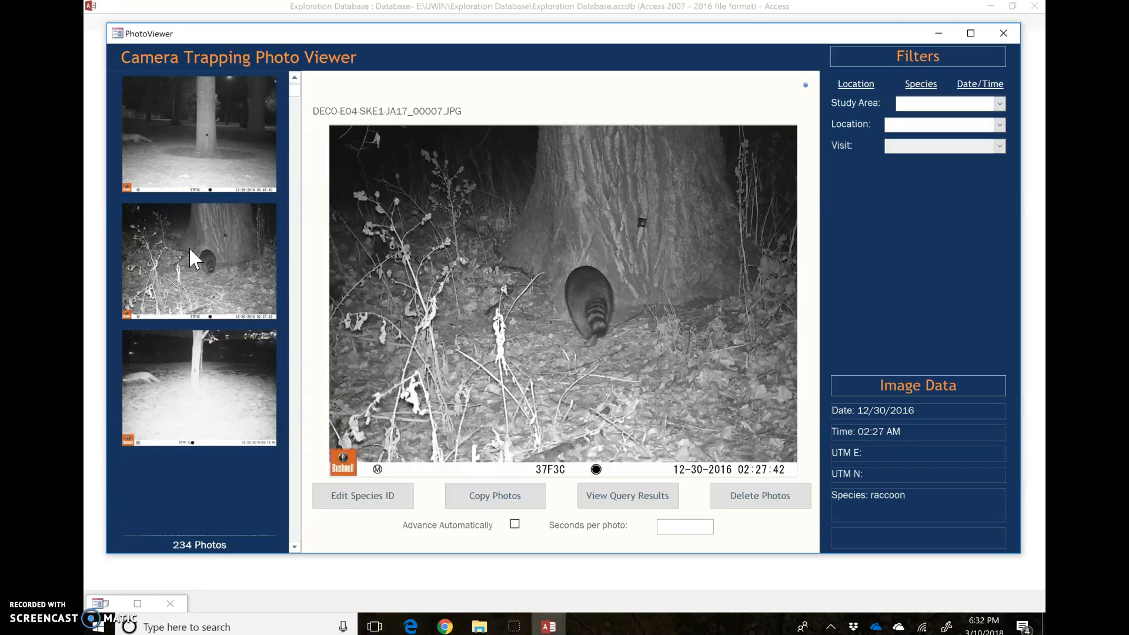
{"action": "key", "text": "Down"}
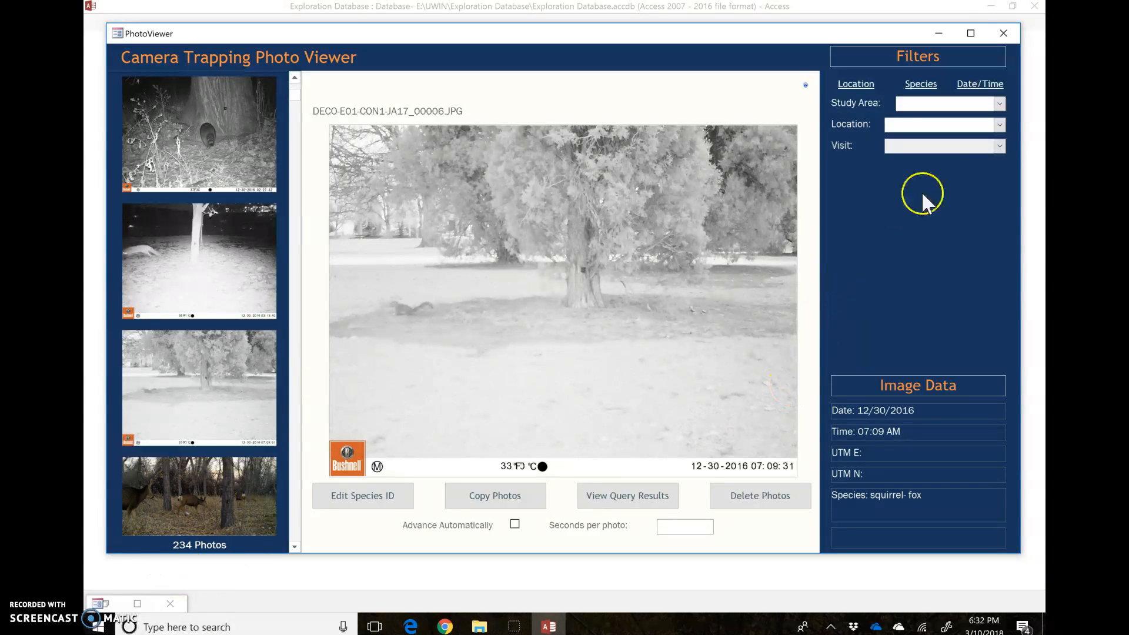
Step: Examine the camera locations available in the Location filter without choosing one
{"action": "left_click", "coordinate": [999, 125]}
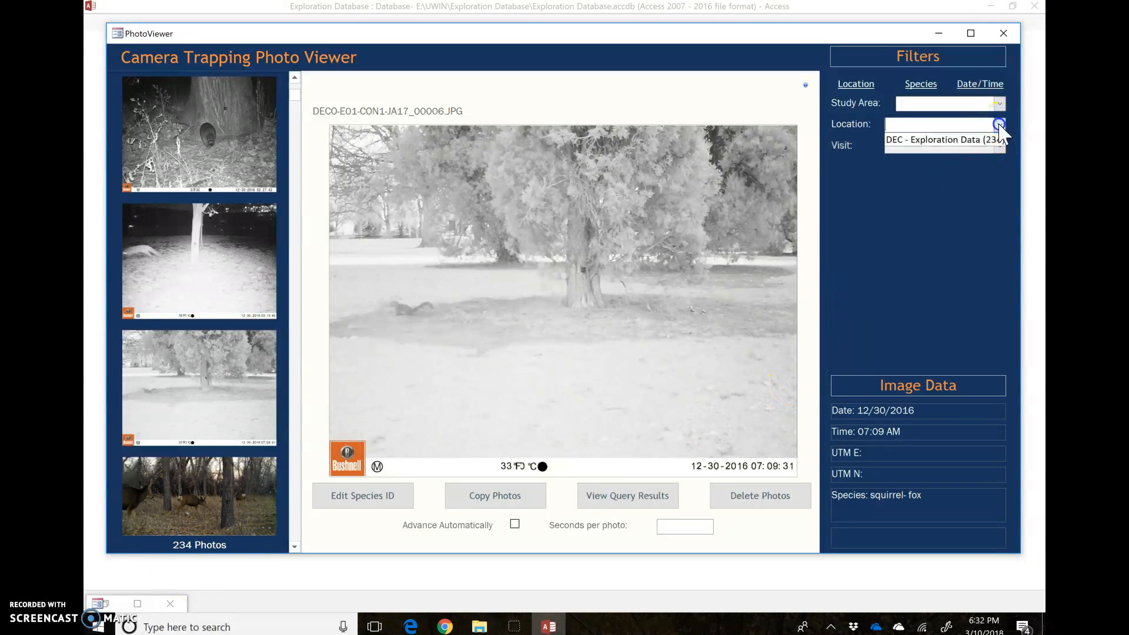
{"action": "left_click", "coordinate": [959, 174]}
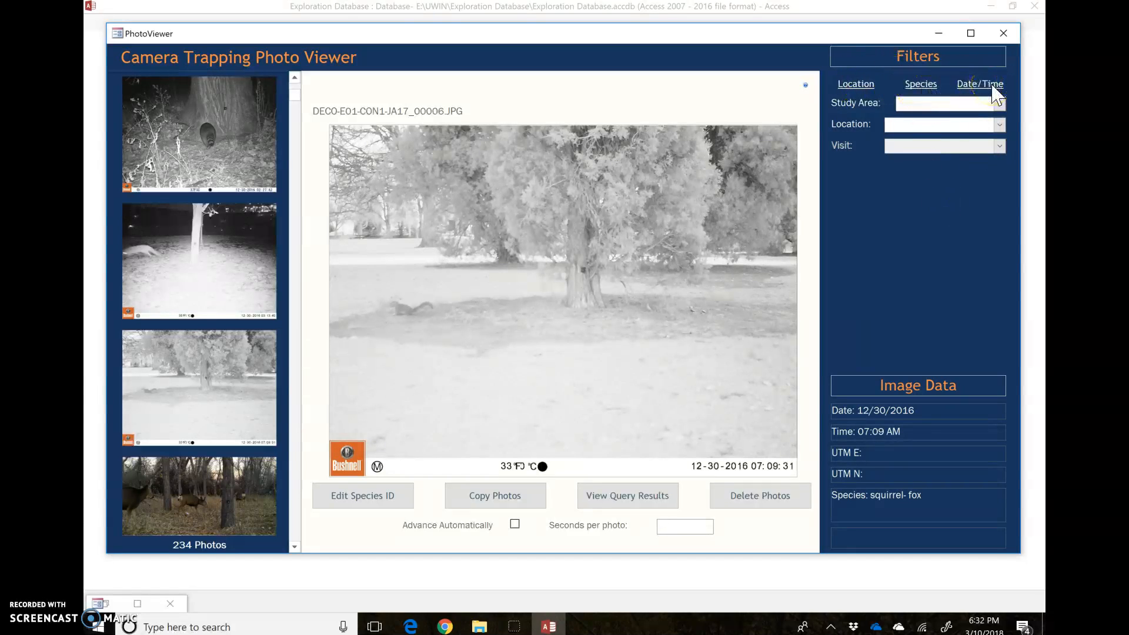
{"action": "left_click", "coordinate": [854, 88]}
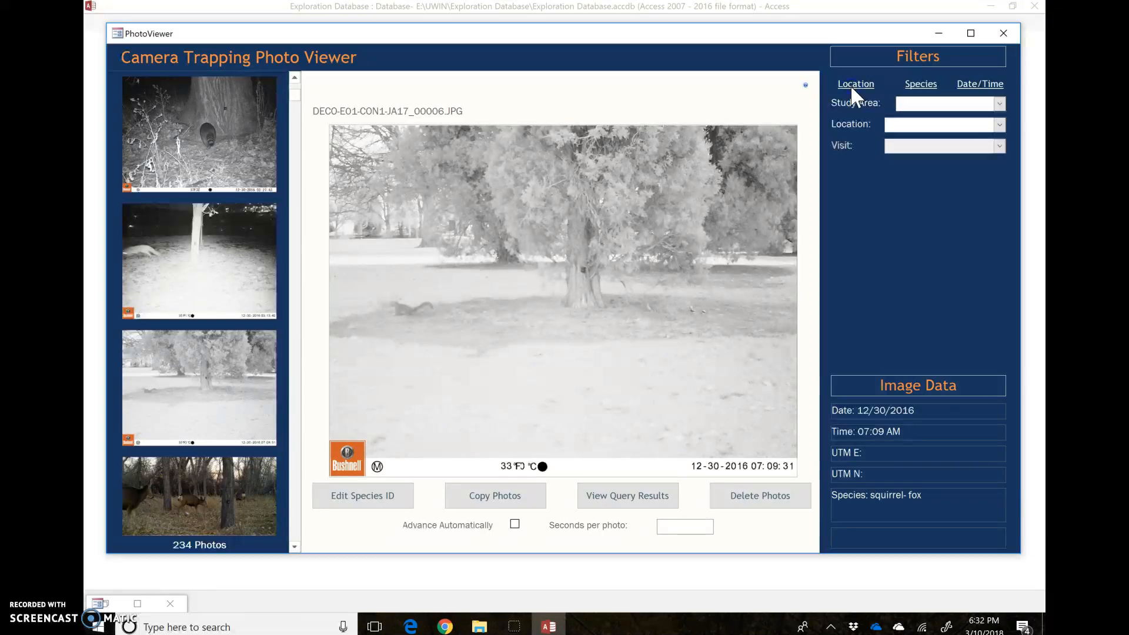
{"action": "left_click", "coordinate": [999, 126]}
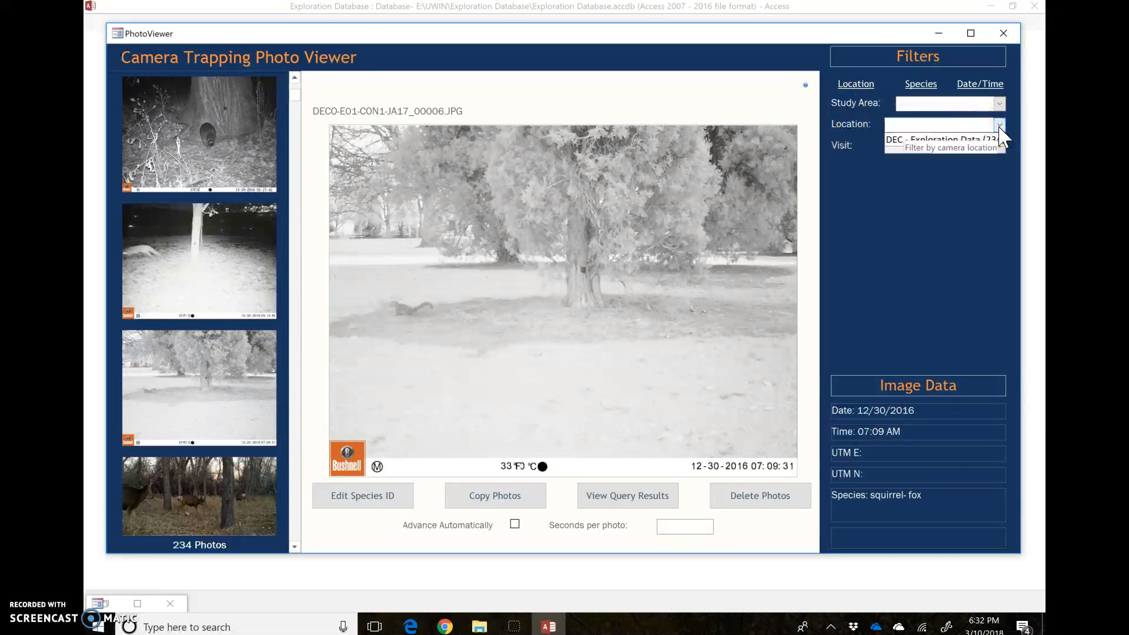
{"action": "left_click", "coordinate": [968, 236]}
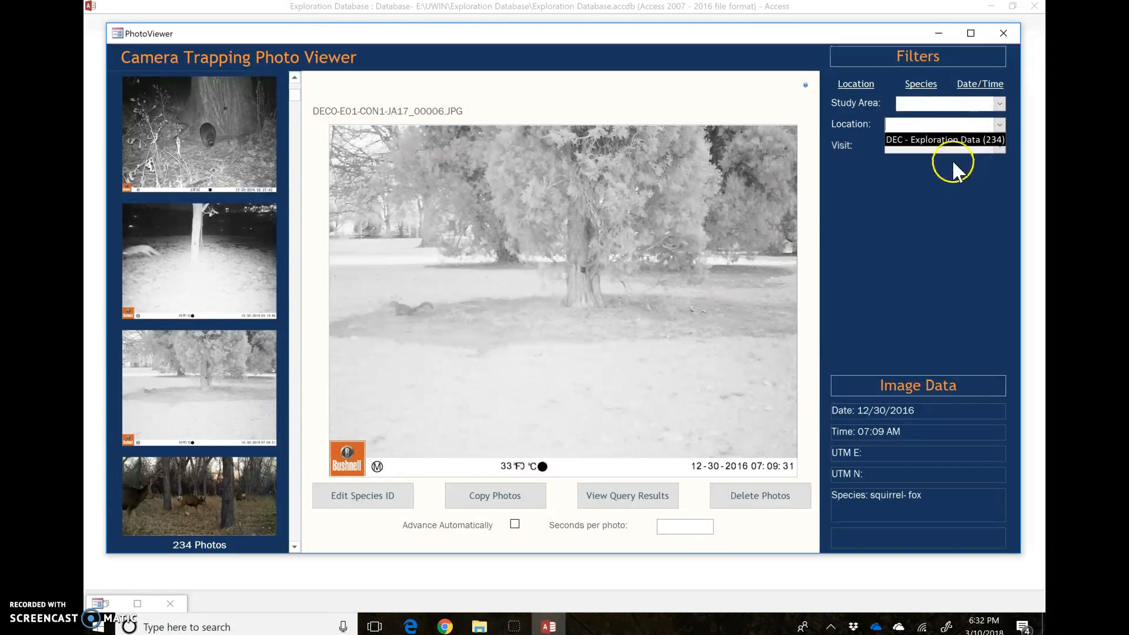
{"action": "left_click", "coordinate": [910, 197]}
Step: Examine the species available in the Species filter without choosing one
{"action": "left_click", "coordinate": [921, 84]}
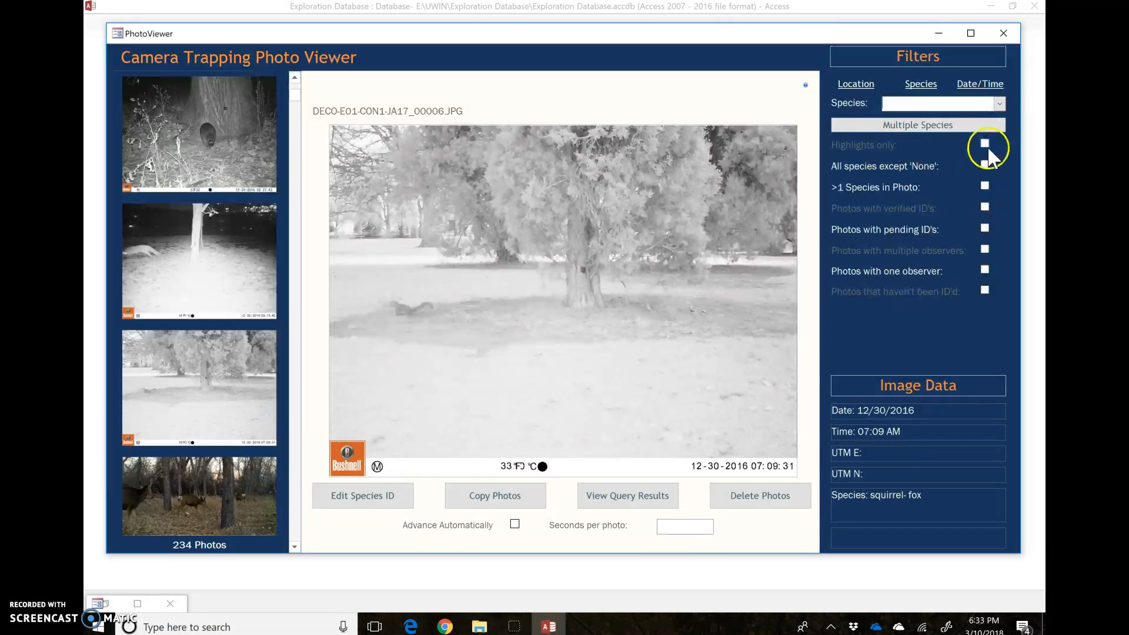
{"action": "left_click", "coordinate": [1000, 104]}
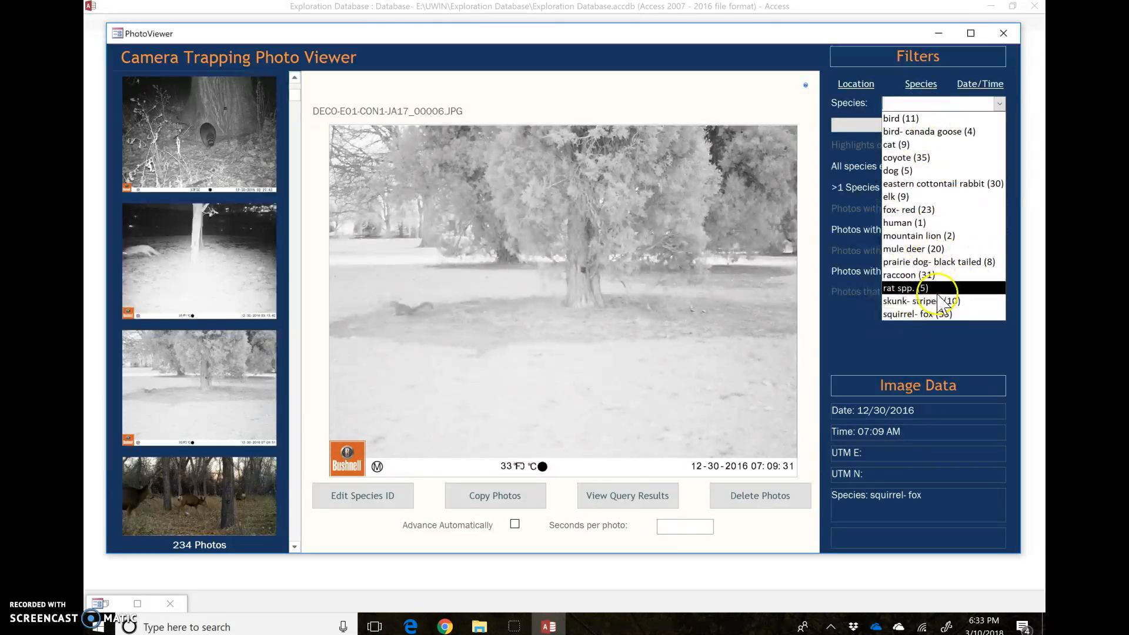
{"action": "left_click", "coordinate": [880, 330]}
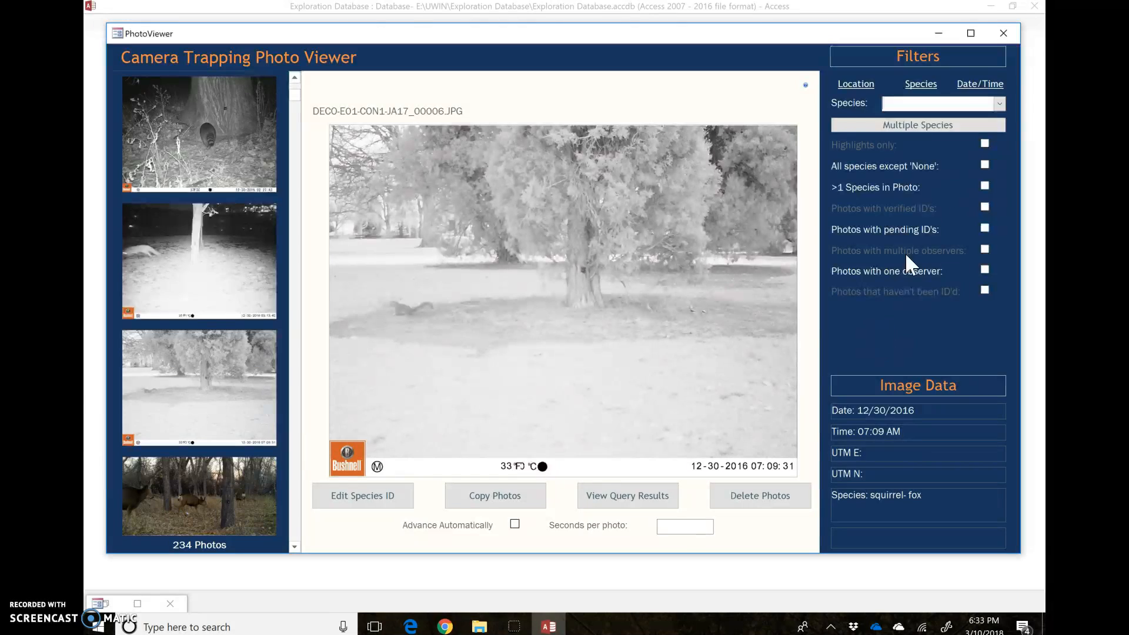
Step: Filter the photos by date to those taken before 12/30/2016 9:01:44 AM
{"action": "left_click", "coordinate": [980, 86]}
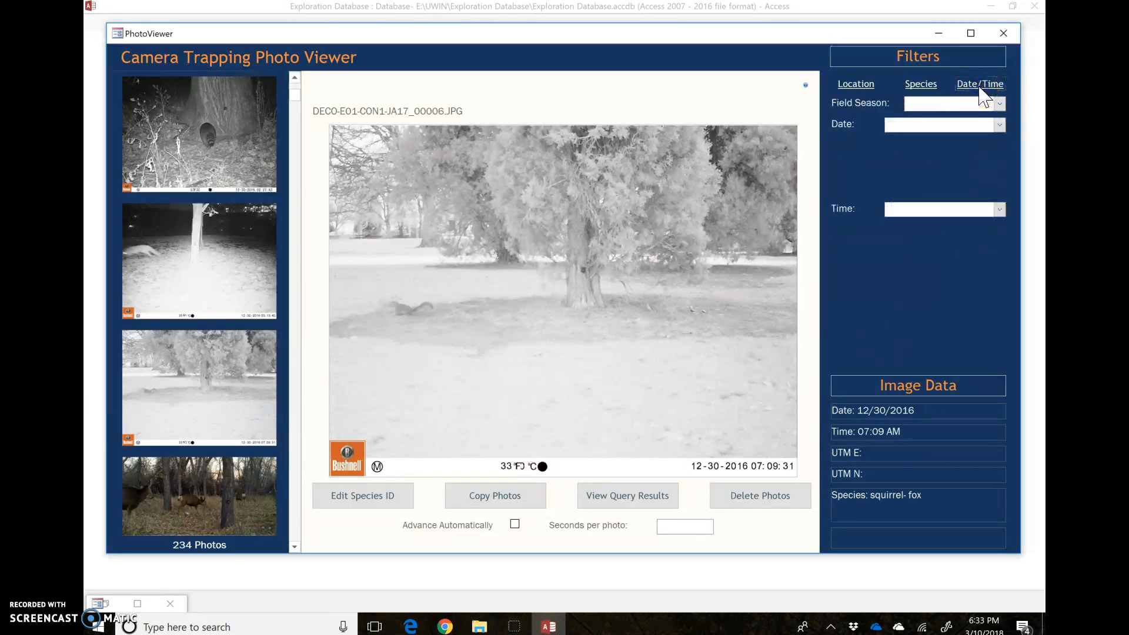
{"action": "left_click", "coordinate": [1001, 128]}
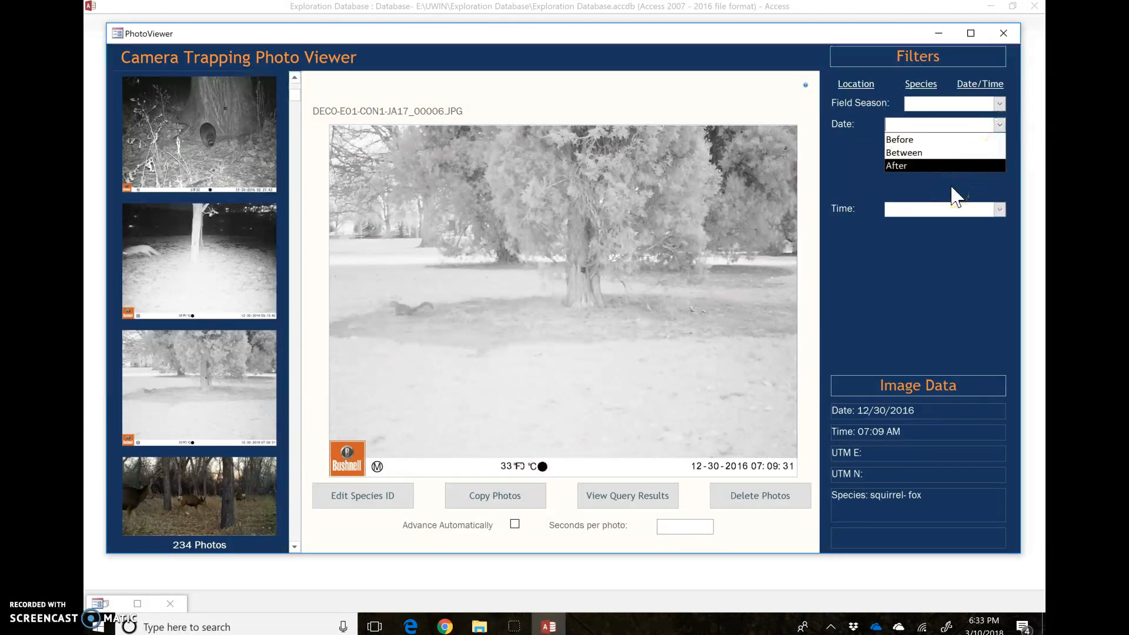
{"action": "left_click", "coordinate": [953, 142]}
{"action": "left_click", "coordinate": [981, 144]}
{"action": "left_click", "coordinate": [1000, 146]}
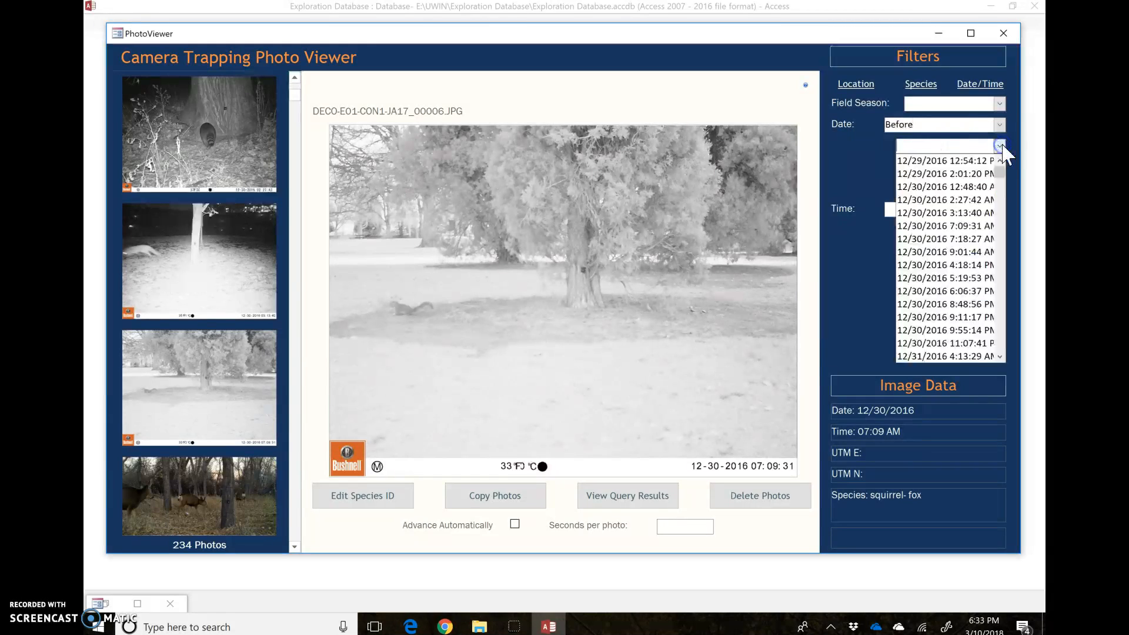
{"action": "left_click", "coordinate": [952, 250]}
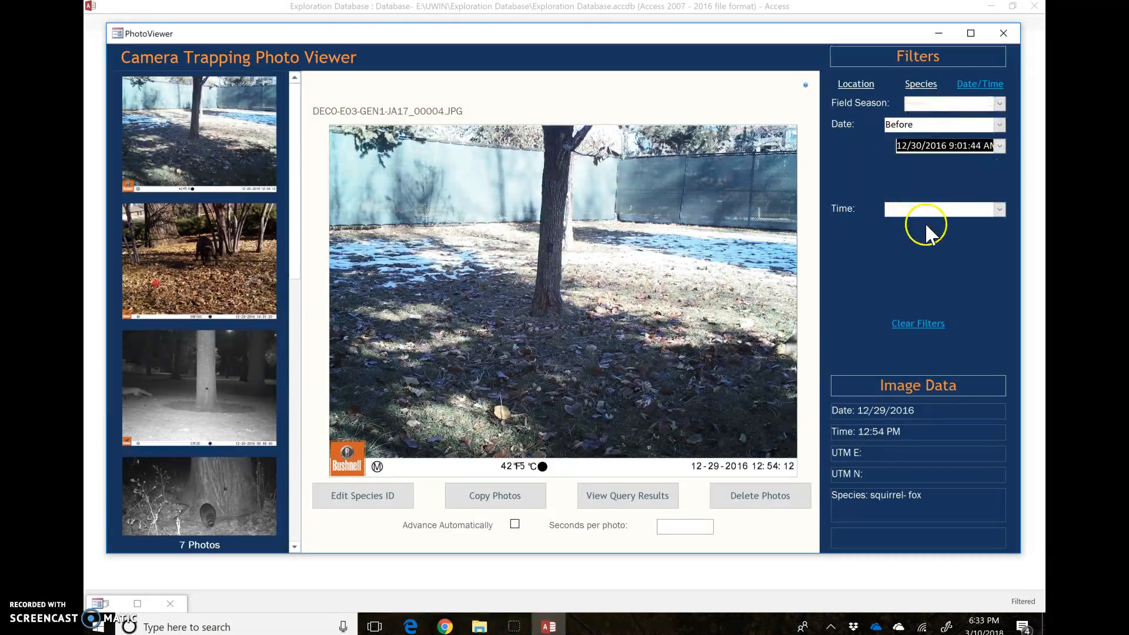
Step: Check which species and locations the other filters offer within the date-filtered photos
{"action": "left_click", "coordinate": [922, 85]}
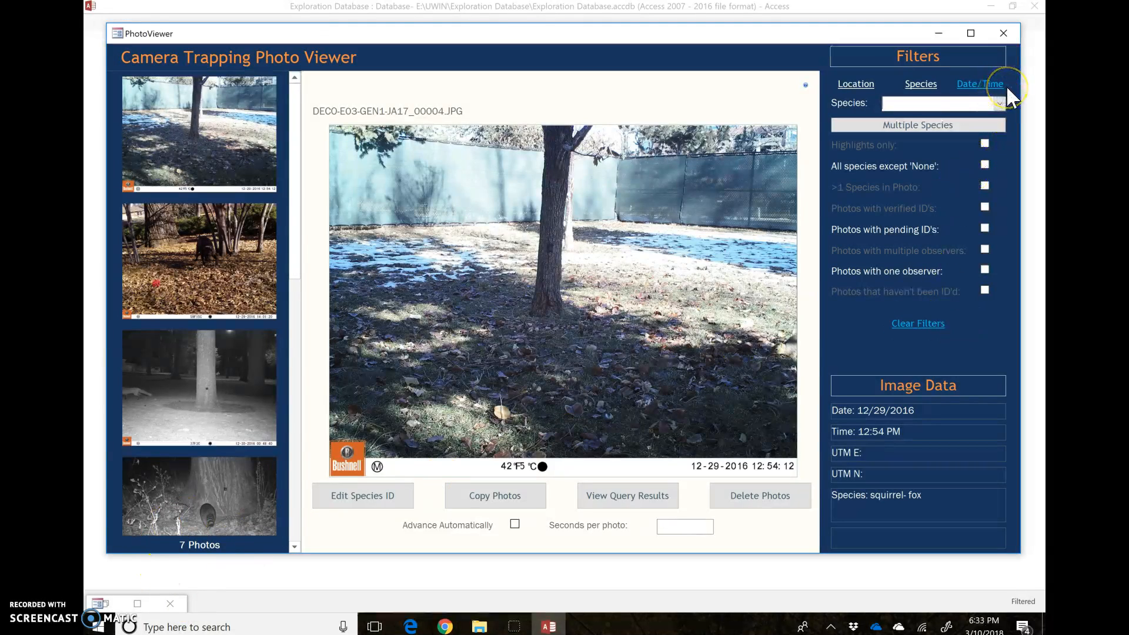
{"action": "left_click", "coordinate": [924, 85]}
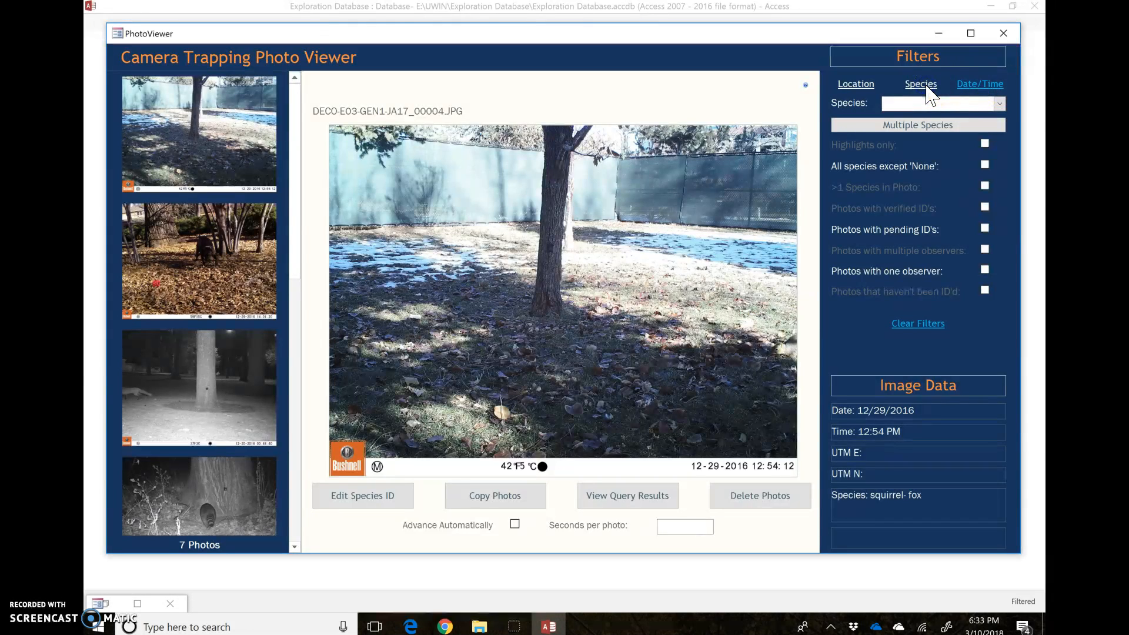
{"action": "left_click", "coordinate": [1000, 104]}
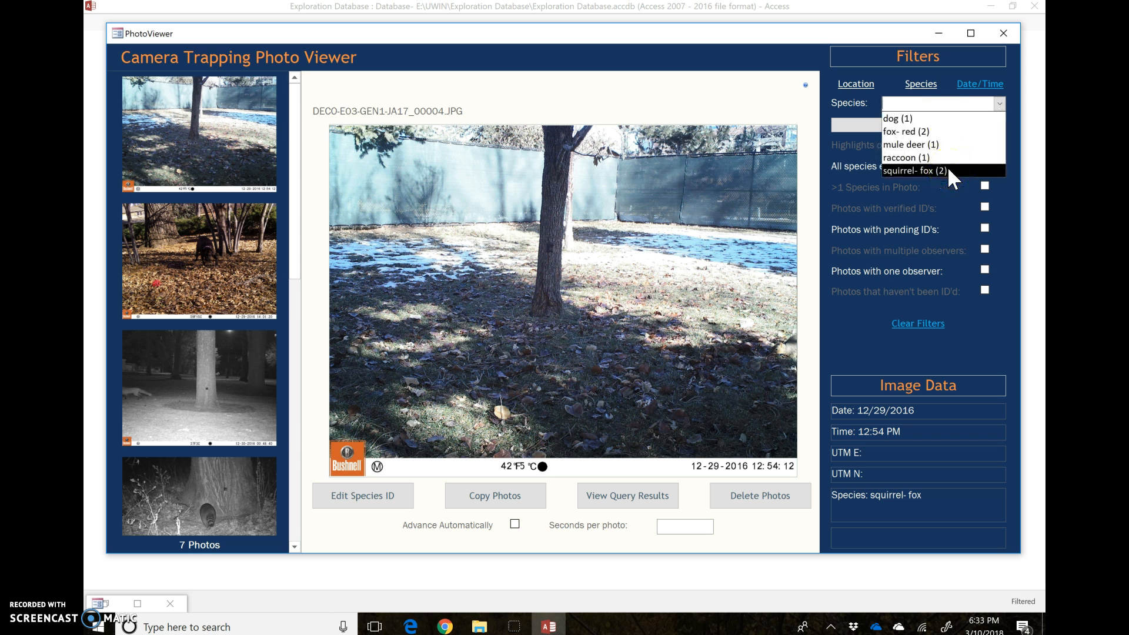
{"action": "left_click", "coordinate": [991, 288]}
{"action": "left_click", "coordinate": [859, 83]}
{"action": "left_click", "coordinate": [1000, 125]}
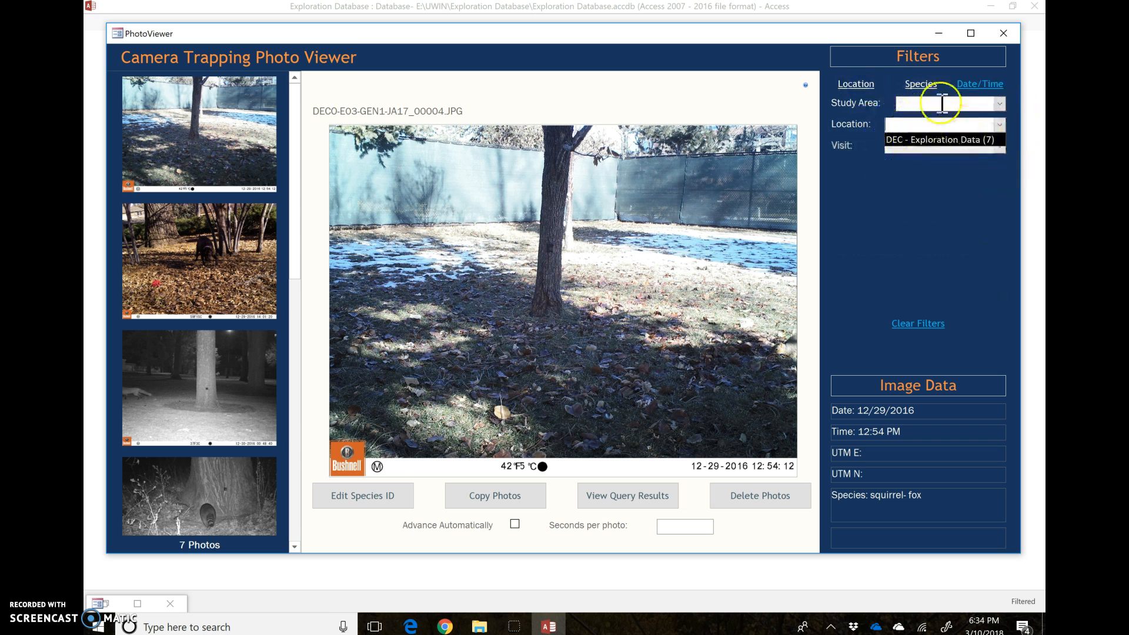
{"action": "left_click", "coordinate": [937, 208]}
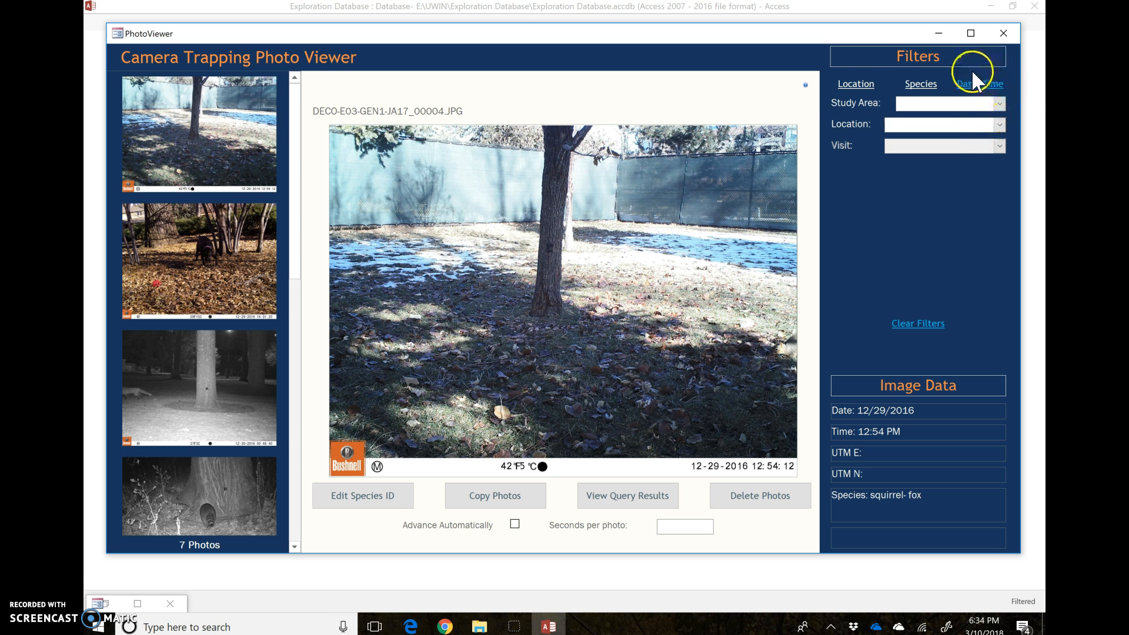
{"action": "left_click", "coordinate": [918, 86]}
{"action": "left_click", "coordinate": [856, 86]}
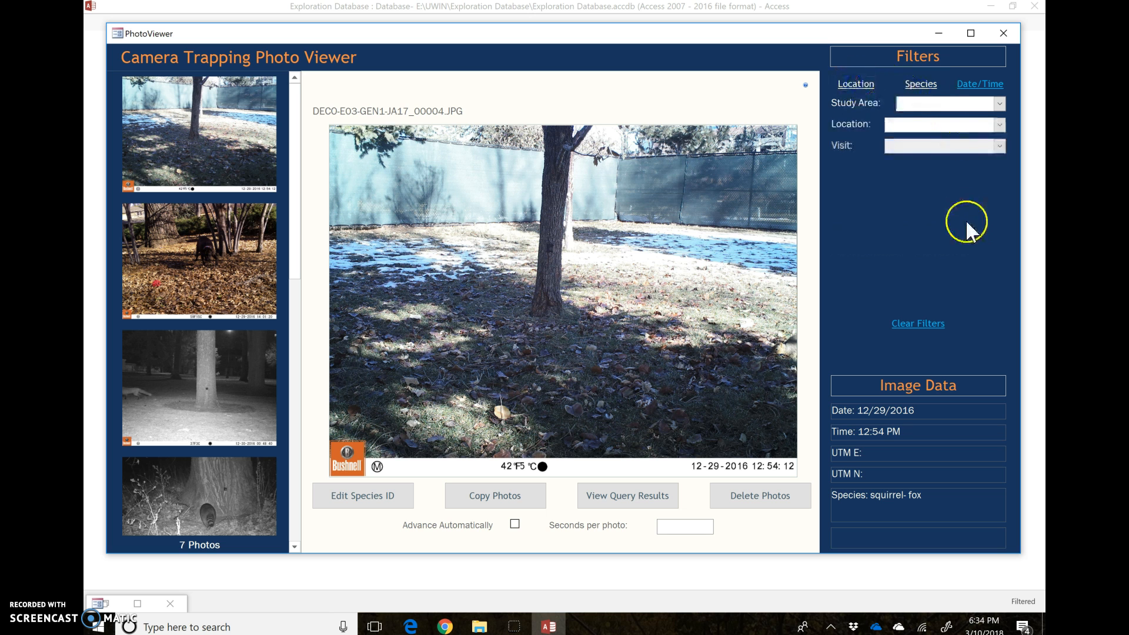
Step: Clear all filters in the photo viewer
{"action": "left_click", "coordinate": [921, 325]}
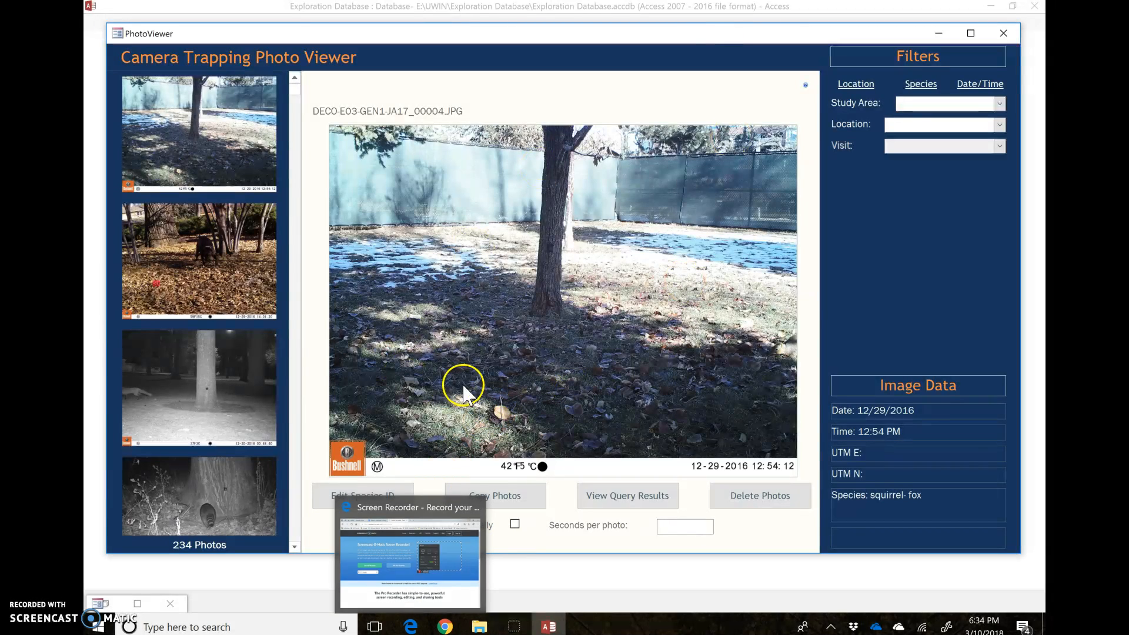
Step: Switch to Google Drive in Edge and open the UWIN 1- Occupancy Sheets folder inside Lab Materials > Folder to share w/ students
{"action": "left_click", "coordinate": [412, 627]}
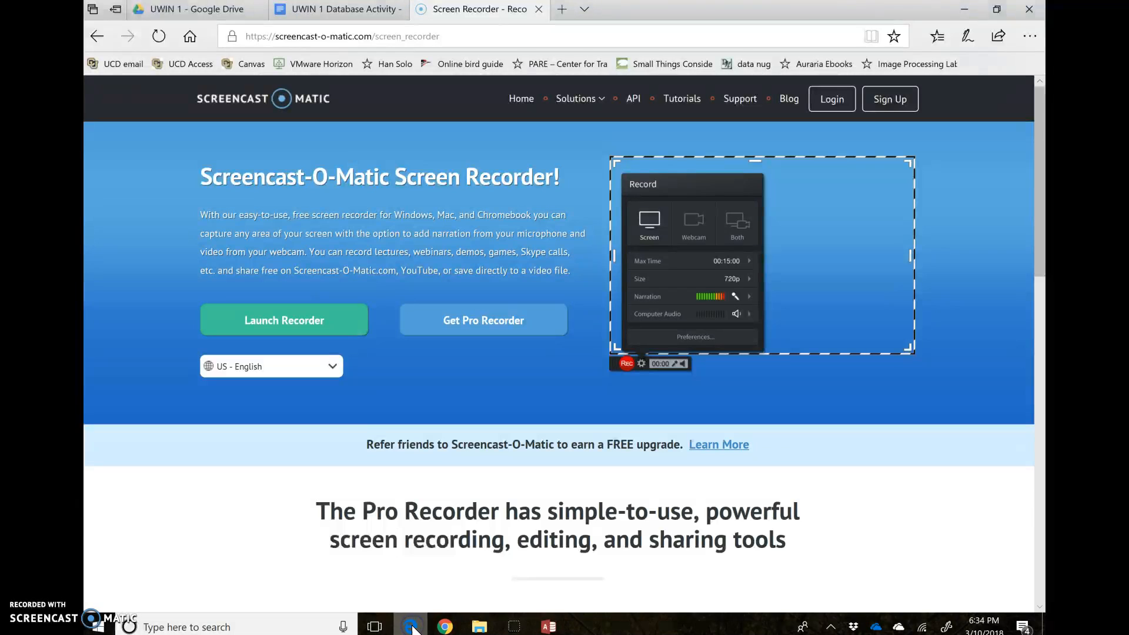
{"action": "left_click", "coordinate": [180, 15]}
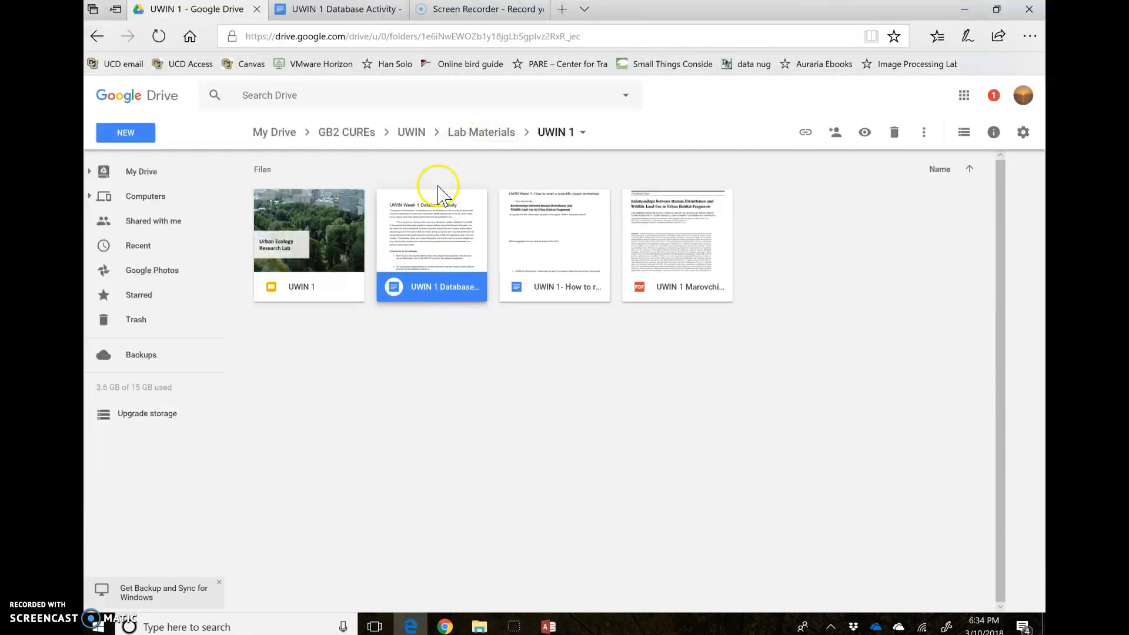
{"action": "left_click", "coordinate": [475, 134]}
{"action": "double_click", "coordinate": [312, 209]}
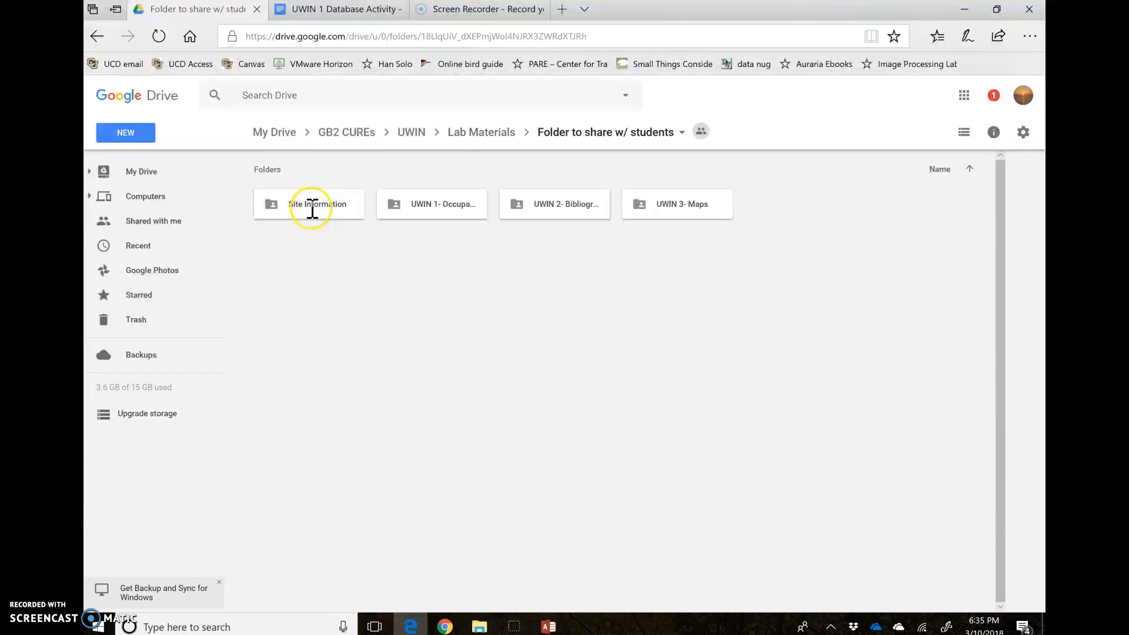
{"action": "left_click", "coordinate": [441, 210]}
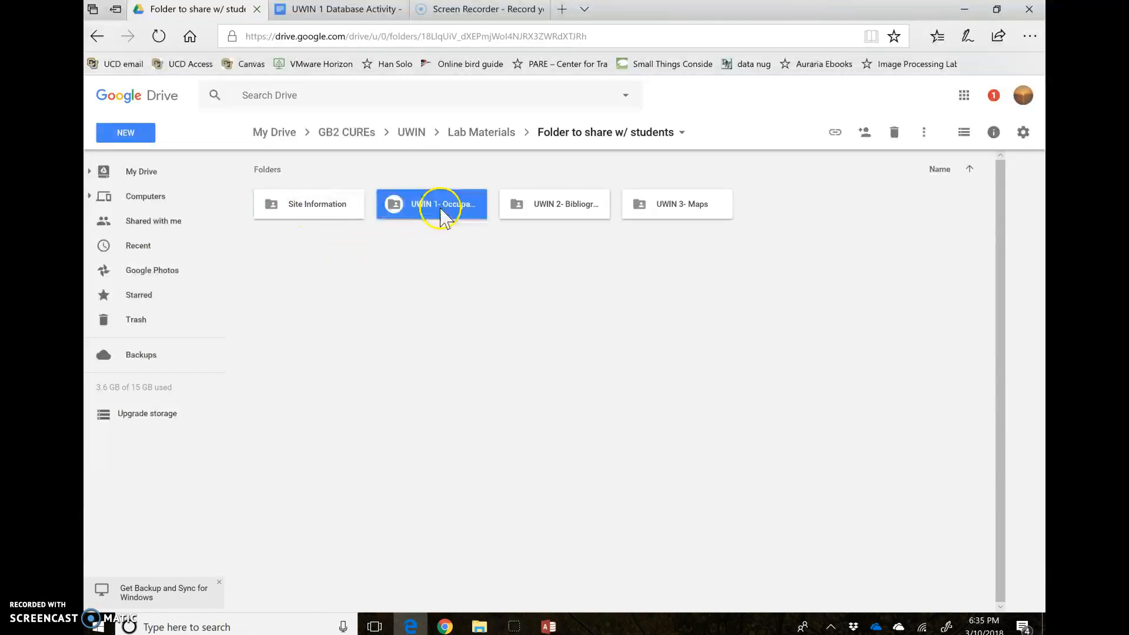
{"action": "double_click", "coordinate": [442, 210]}
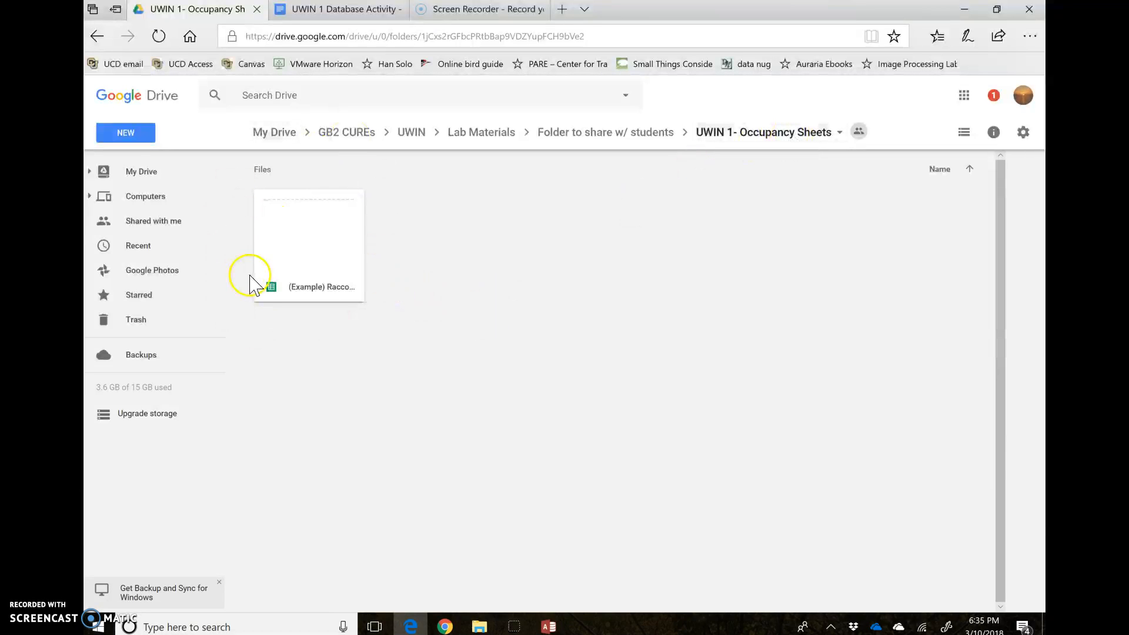
Step: Create a blank Google Sheets spreadsheet in the shared UWIN 1- Occupancy Sheets folder
{"action": "left_click", "coordinate": [127, 140]}
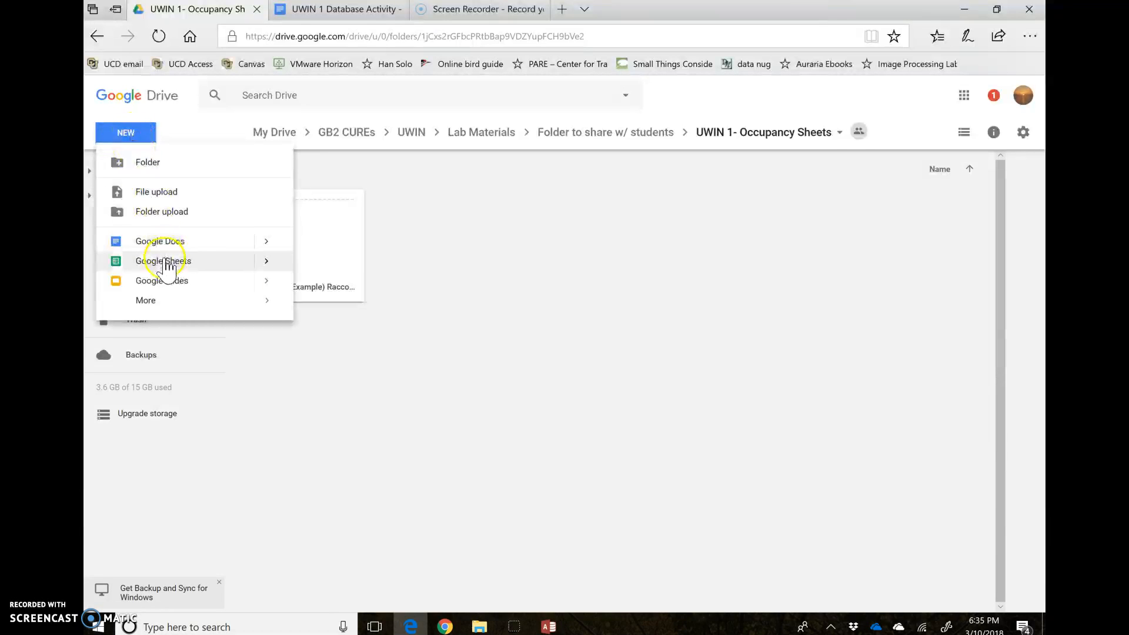
{"action": "left_click", "coordinate": [167, 262]}
{"action": "left_click", "coordinate": [688, 366]}
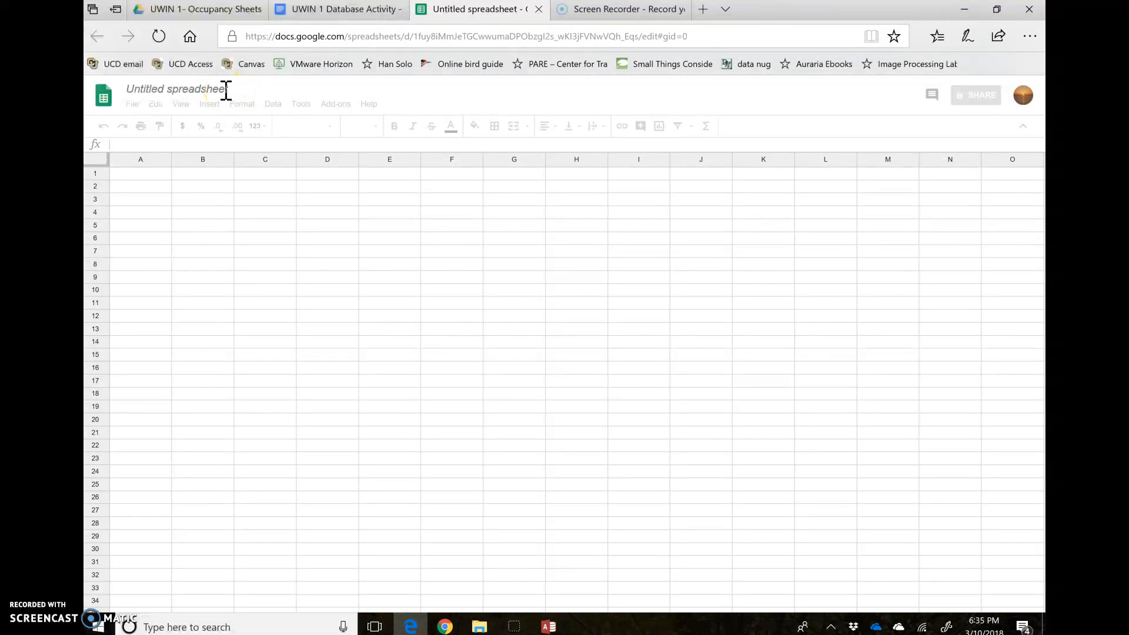
Step: Rename the spreadsheet with the prefix Red Fox_SP18 followed by the two students' first names separated by underscores, and select cell A1
{"action": "left_click", "coordinate": [233, 93]}
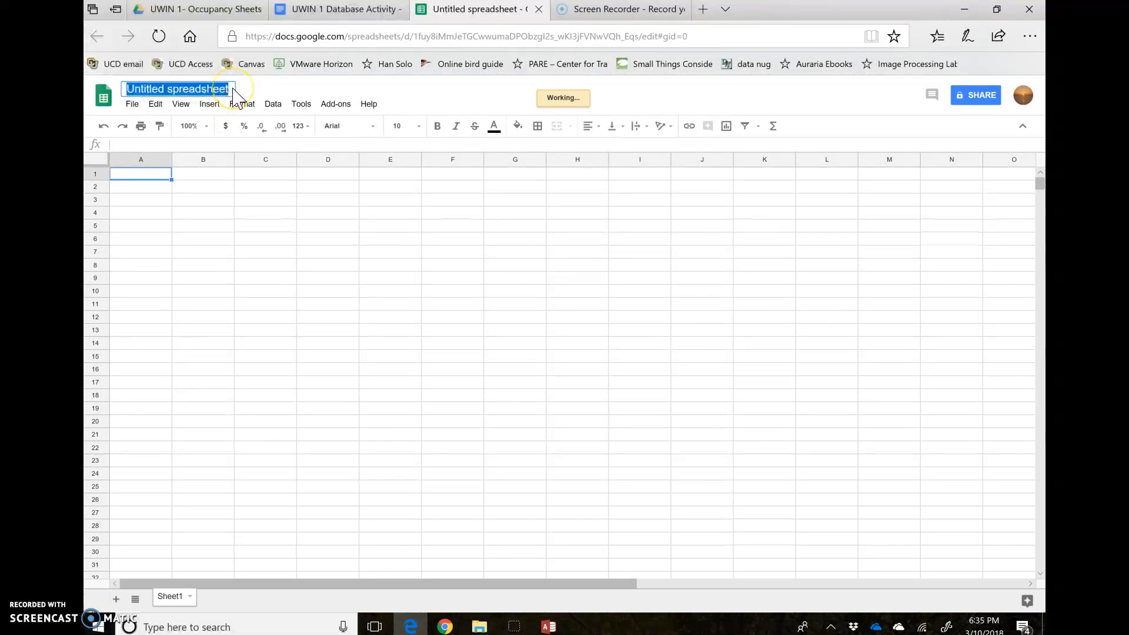
{"action": "type", "text": "Fox"}
{"action": "key", "text": "BackSpace"}
{"action": "key", "text": "BackSpace"}
{"action": "key", "text": "BackSpace"}
{"action": "key", "text": "BackSpace"}
{"action": "key", "text": "BackSpace"}
{"action": "key", "text": "BackSpace"}
{"action": "key", "text": "BackSpace"}
{"action": "key", "text": "BackSpace"}
{"action": "key", "text": "BackSpace"}
{"action": "key", "text": "BackSpace"}
{"action": "key", "text": "BackSpace"}
{"action": "key", "text": "BackSpace"}
{"action": "key", "text": "BackSpace"}
{"action": "key", "text": "BackSpace"}
{"action": "key", "text": "BackSpace"}
{"action": "key", "text": "BackSpace"}
{"action": "key", "text": "BackSpace"}
{"action": "key", "text": "BackSpace"}
{"action": "key", "text": "BackSpace"}
{"action": "key", "text": "BackSpace"}
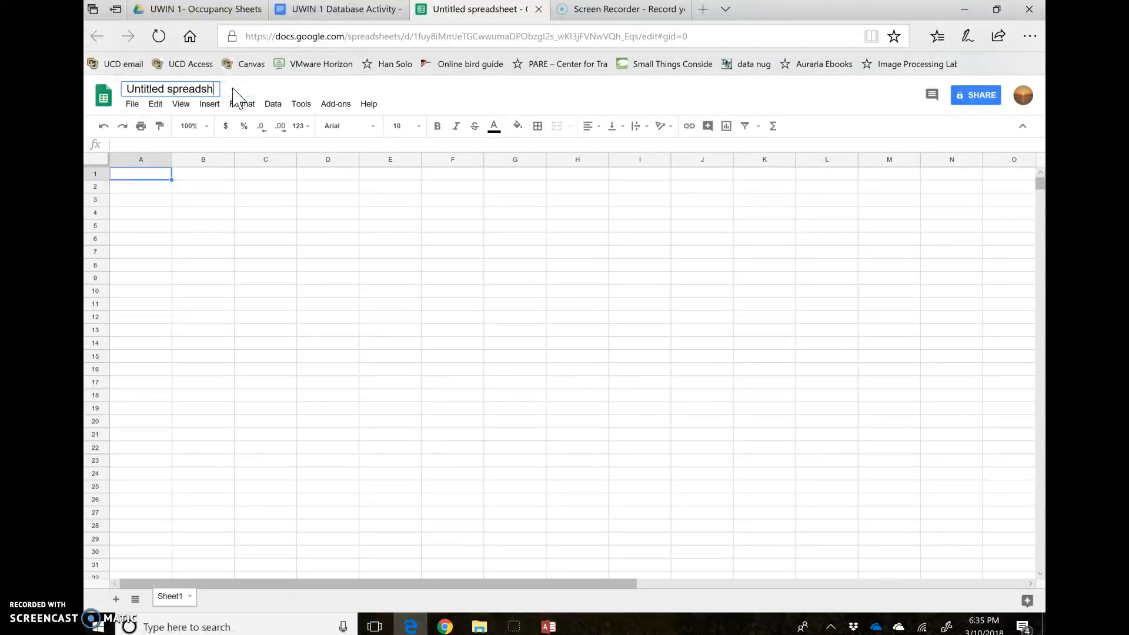
{"action": "type", "text": "Re"}
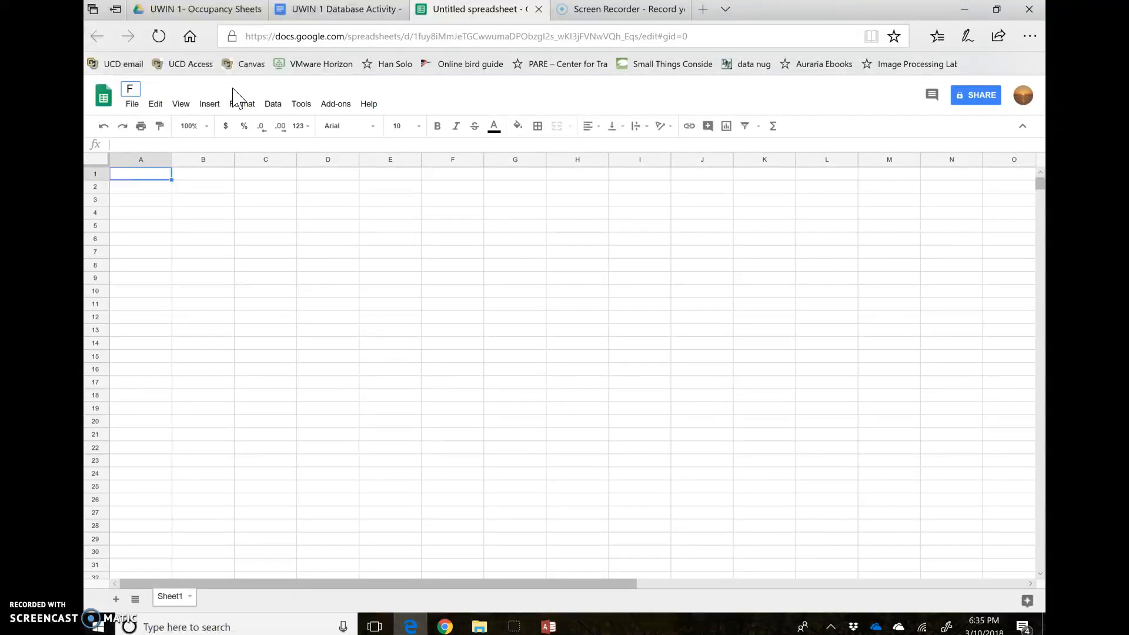
{"action": "type", "text": "d Fox"}
{"action": "key", "text": "BackSpace"}
{"action": "type", "text": "SP18"}
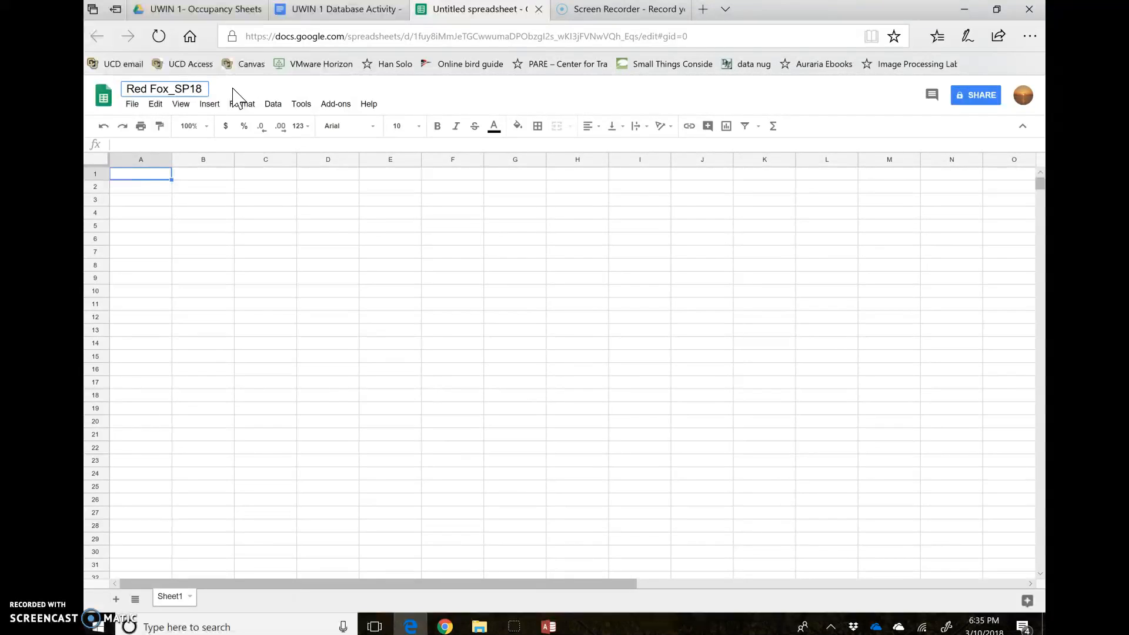
{"action": "type", "text": "_Sarah_Carlos"}
{"action": "left_click", "coordinate": [214, 215]}
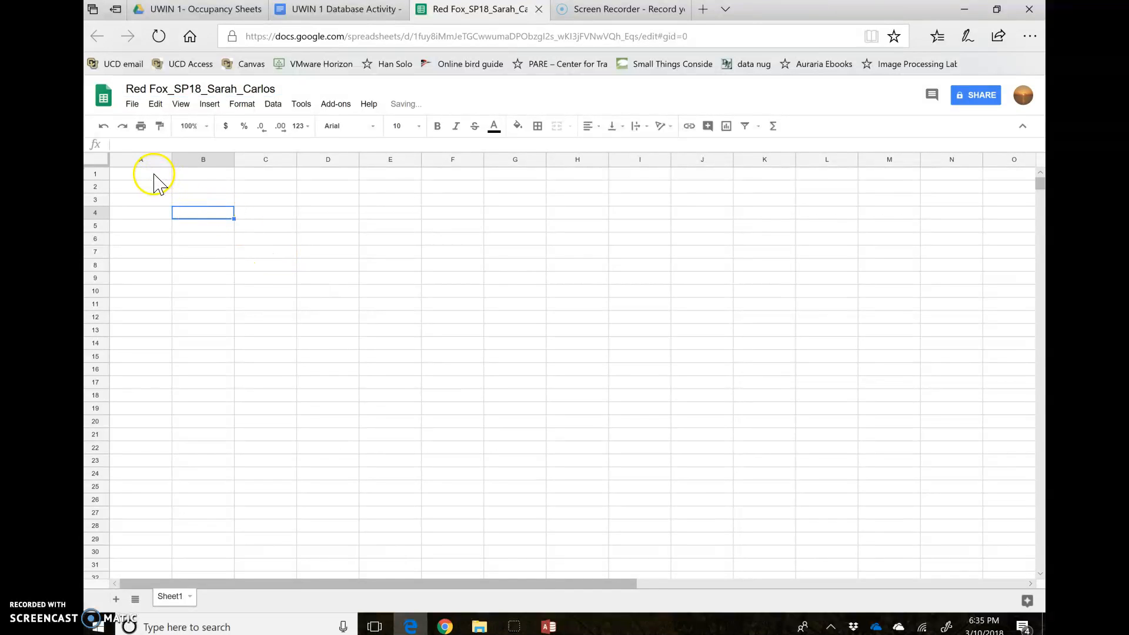
{"action": "left_click", "coordinate": [154, 174]}
Step: Return to the Access database, close the photo viewer and open the data export for the Occupancy data type
{"action": "left_click", "coordinate": [549, 625]}
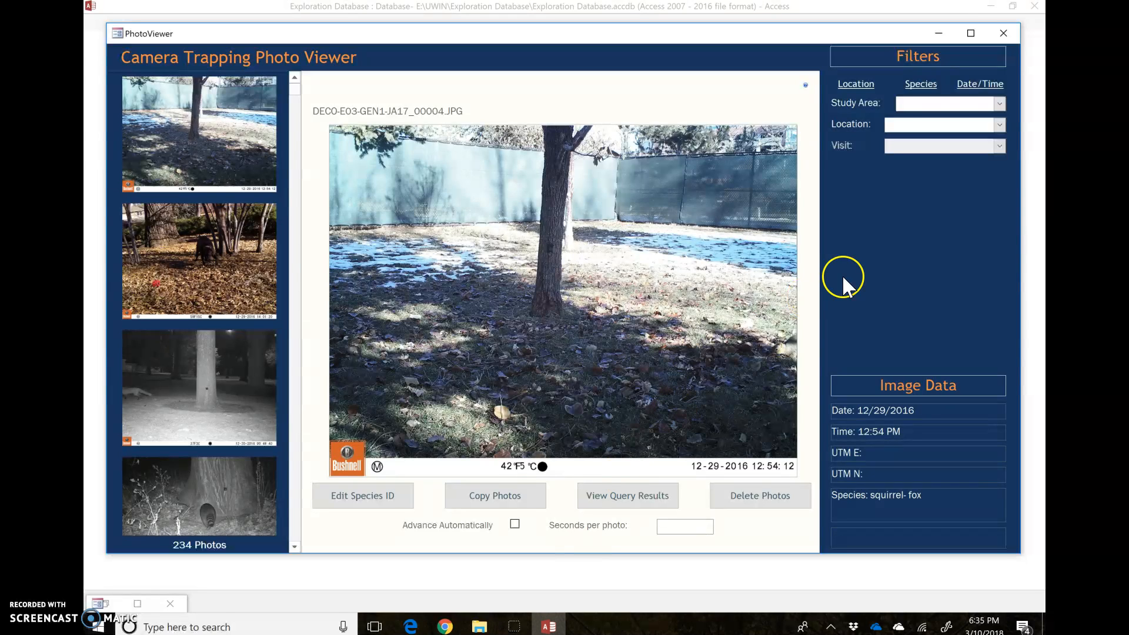
{"action": "left_click", "coordinate": [1004, 31]}
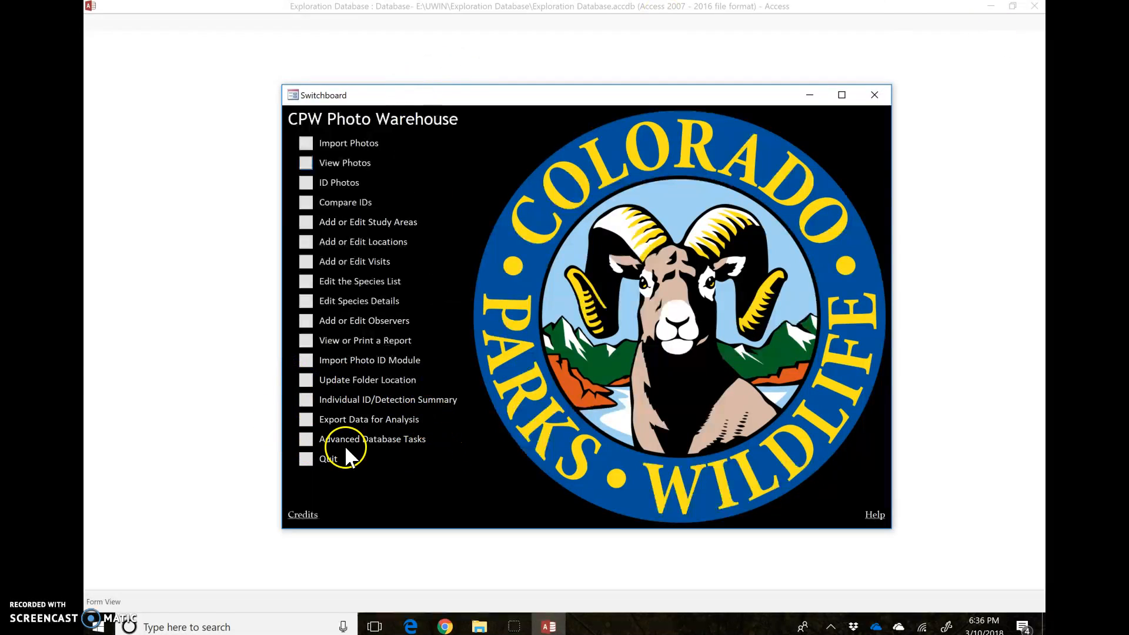
{"action": "left_click", "coordinate": [307, 421]}
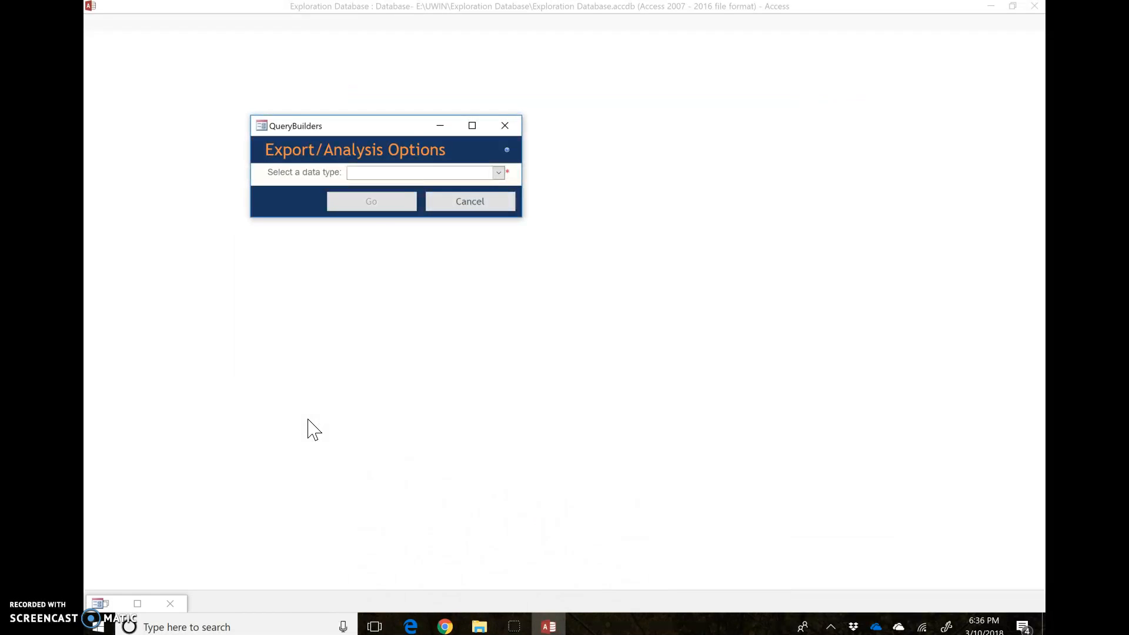
{"action": "left_click", "coordinate": [499, 172]}
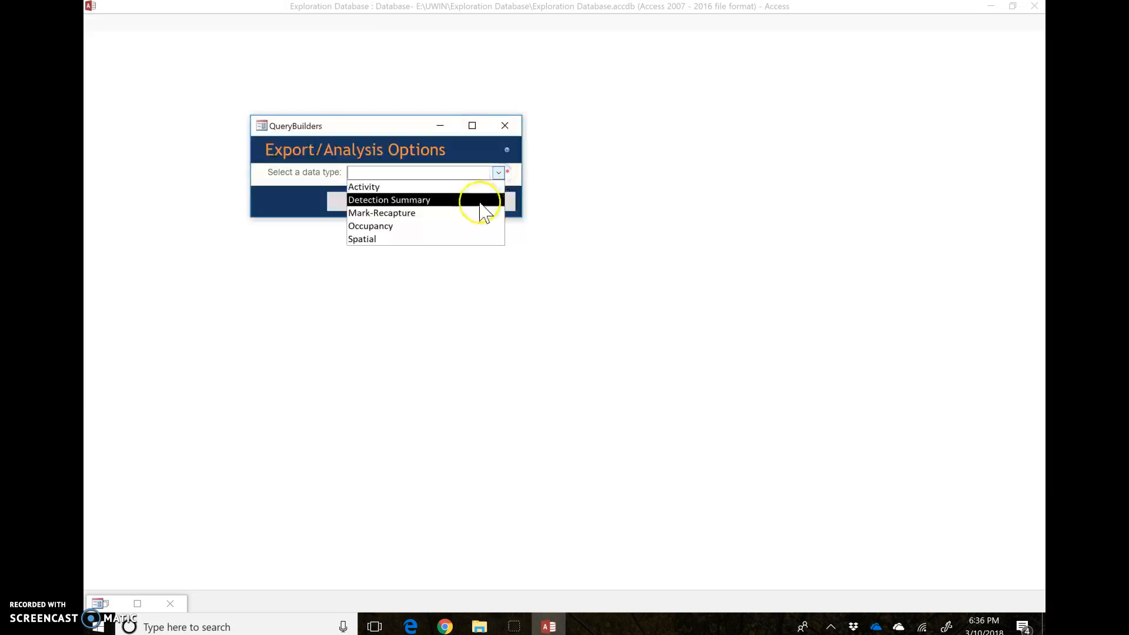
{"action": "left_click", "coordinate": [475, 226]}
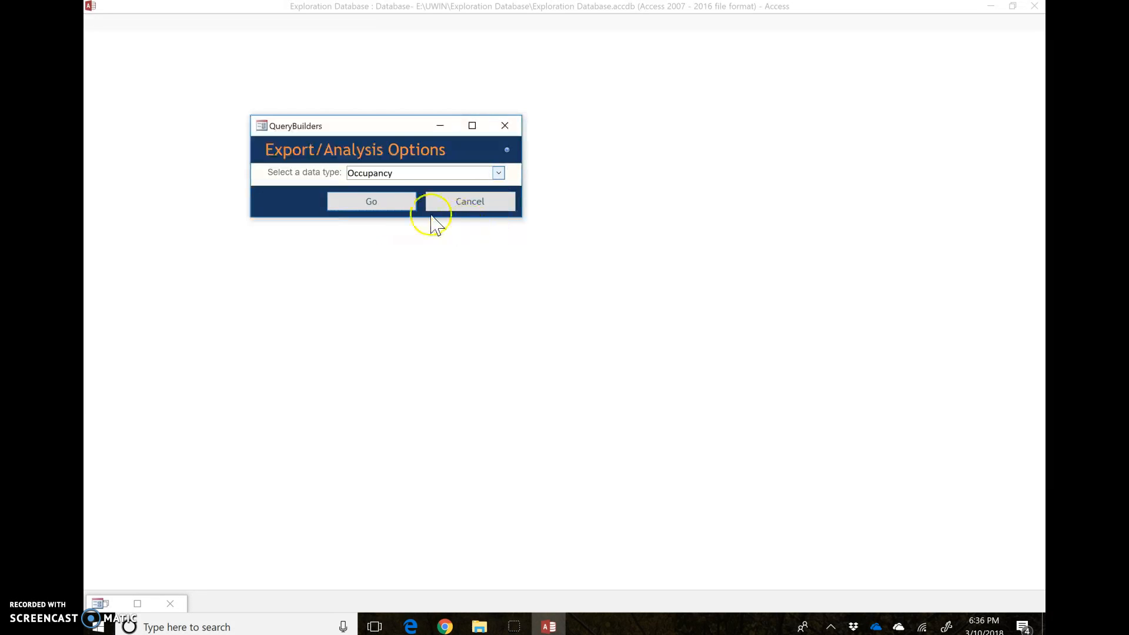
{"action": "left_click", "coordinate": [382, 203]}
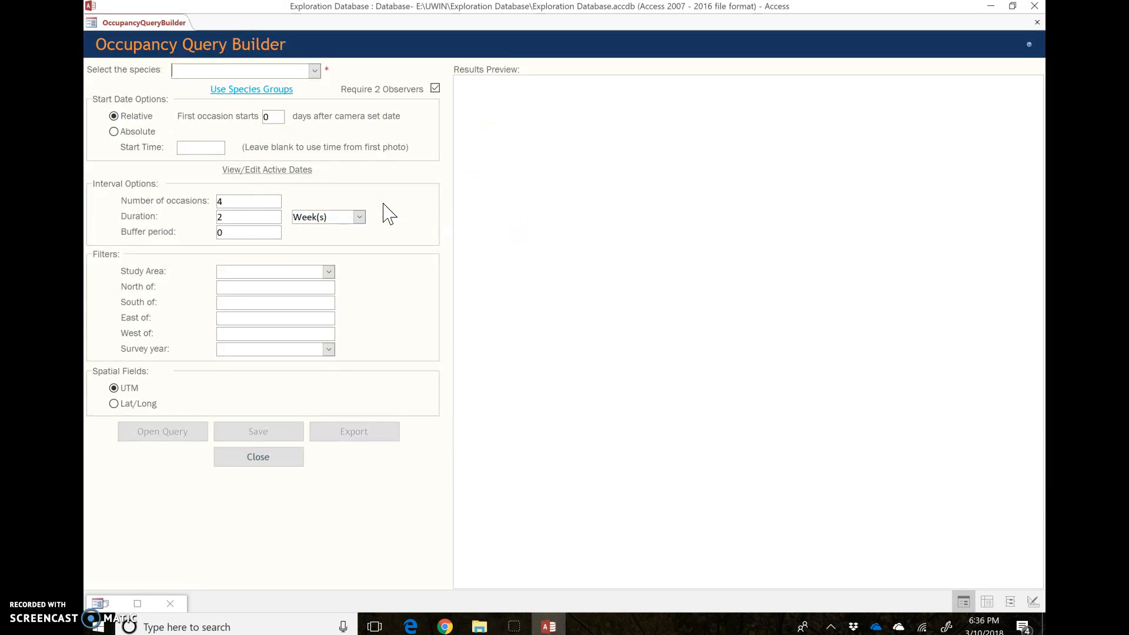
Step: Choose fox- red as the species for the occupancy query and turn off the two-observer requirement
{"action": "left_click", "coordinate": [314, 70]}
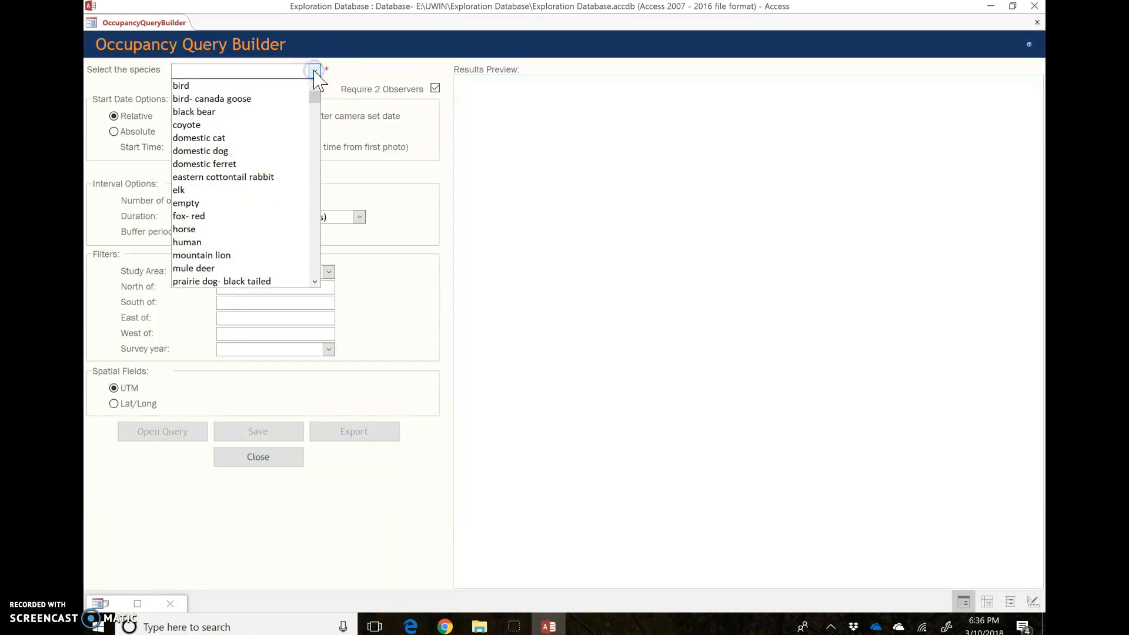
{"action": "left_click", "coordinate": [276, 216]}
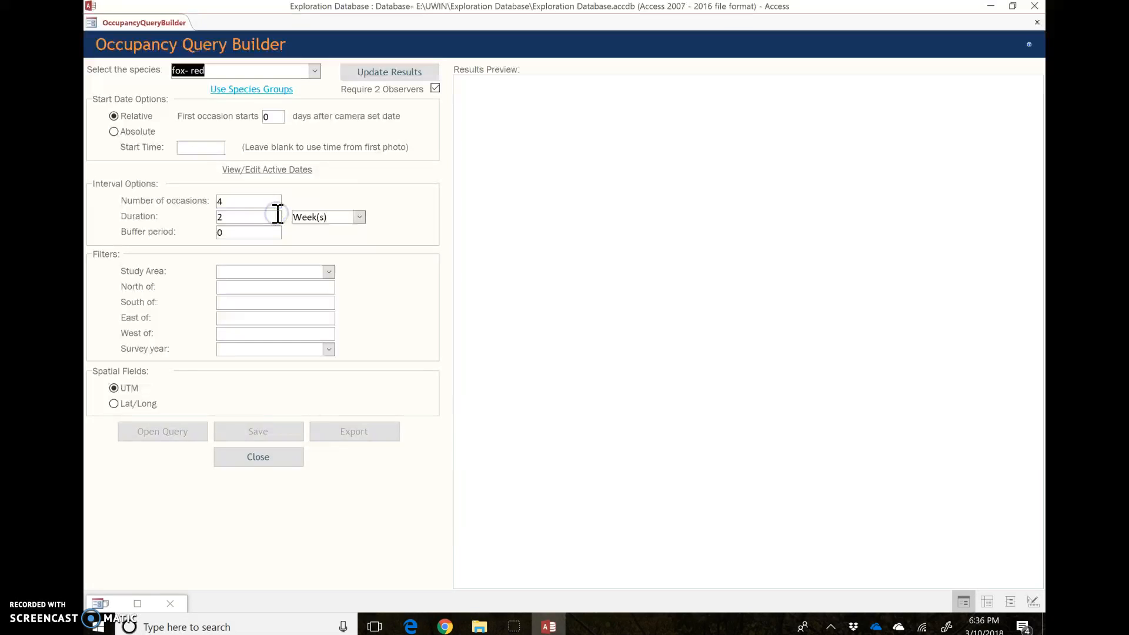
{"action": "left_click", "coordinate": [436, 89]}
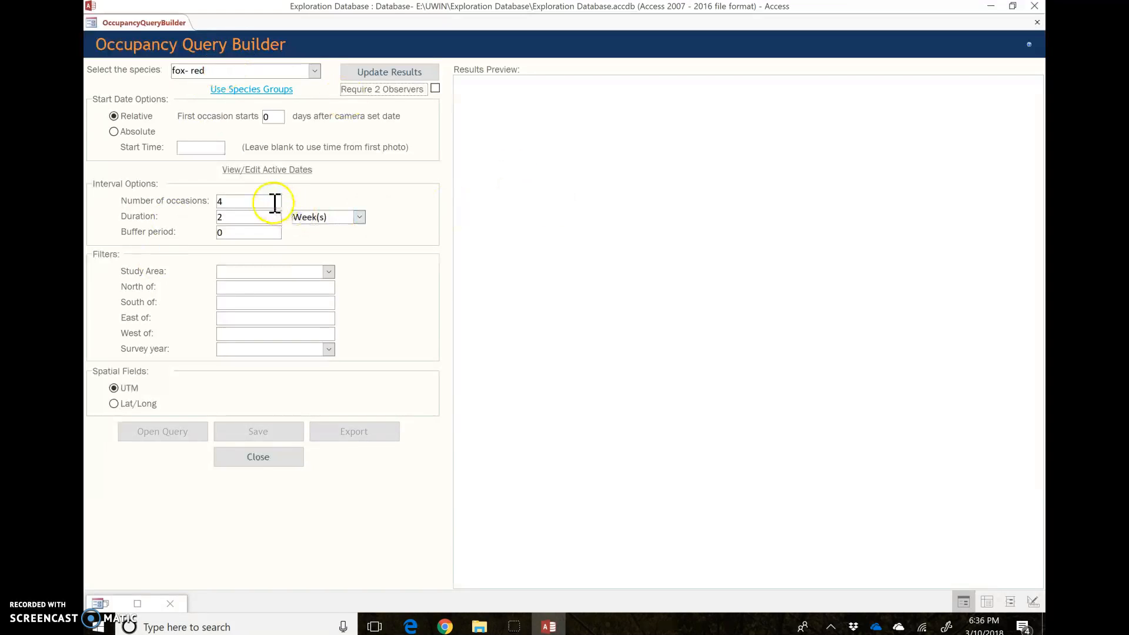
Step: Set the query to 28 occasions with a duration of 1 day each and update the results preview
{"action": "left_click", "coordinate": [257, 202]}
{"action": "left_click", "coordinate": [244, 215]}
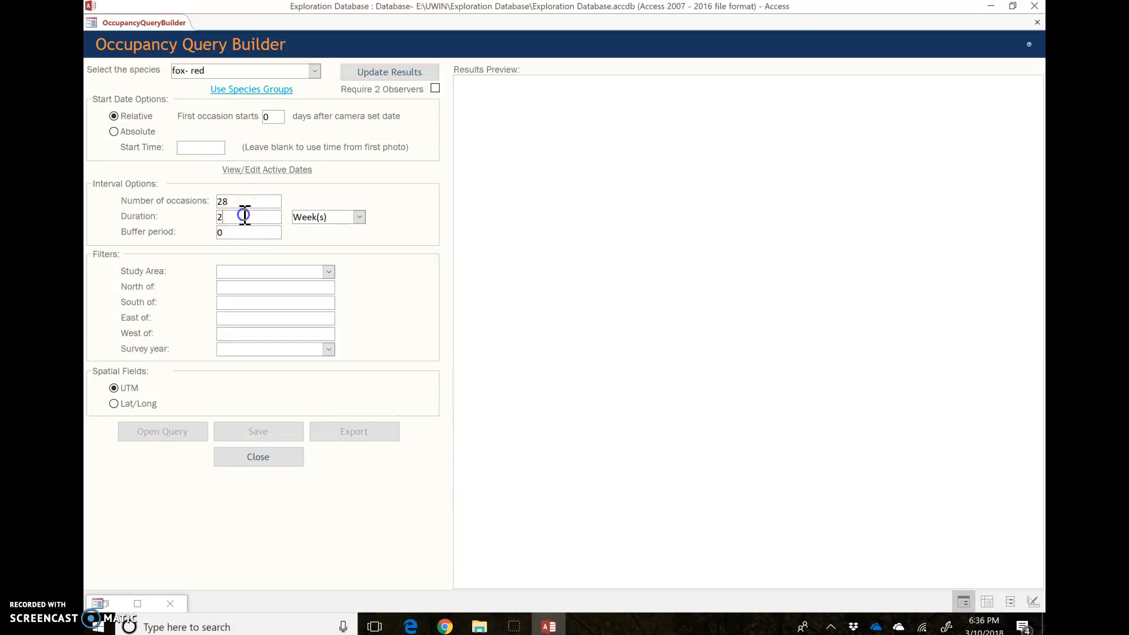
{"action": "left_click", "coordinate": [361, 222]}
{"action": "left_click", "coordinate": [351, 229]}
{"action": "left_click", "coordinate": [384, 73]}
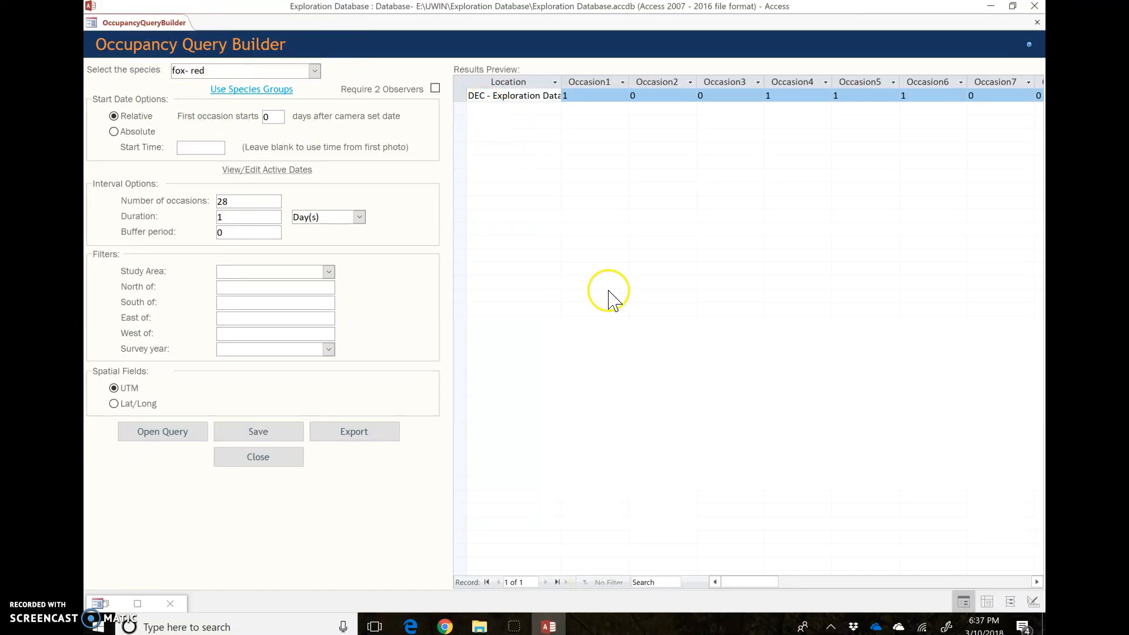
Step: Select the entire occupancy results preview and copy it
{"action": "left_click", "coordinate": [461, 82]}
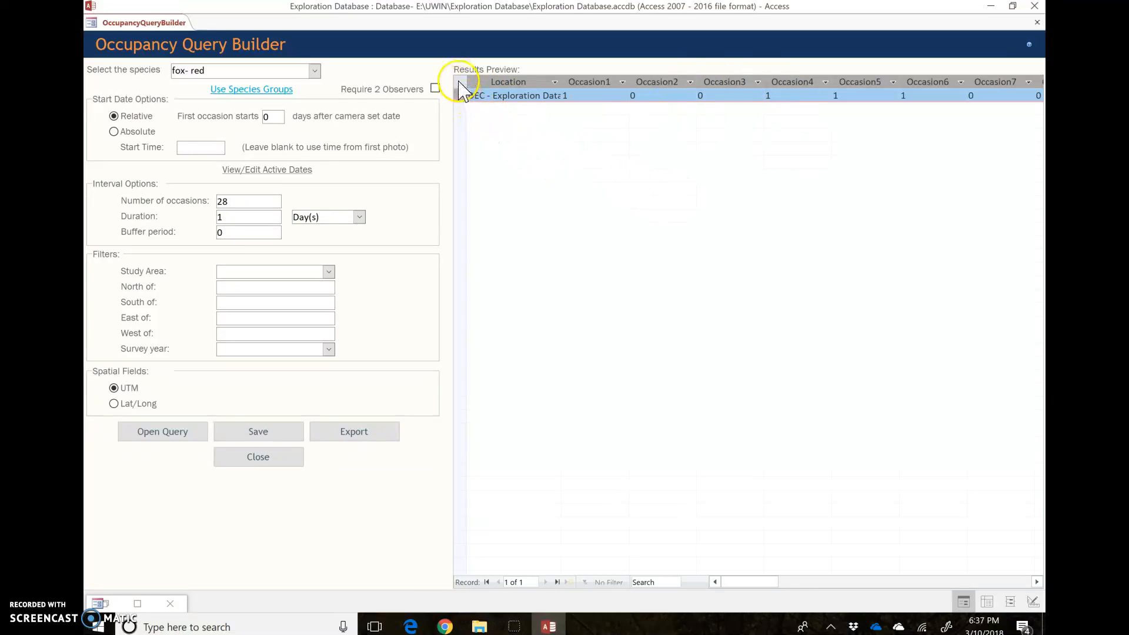
{"action": "left_click", "coordinate": [460, 83]}
{"action": "right_click", "coordinate": [491, 96]}
{"action": "right_click", "coordinate": [490, 95]}
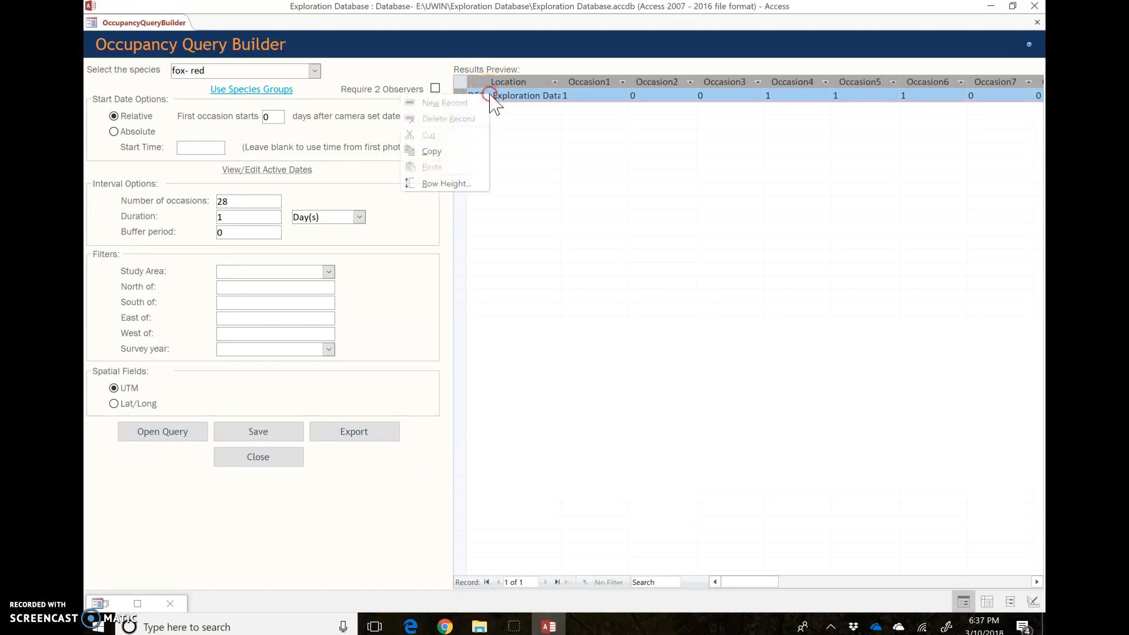
{"action": "left_click", "coordinate": [445, 154]}
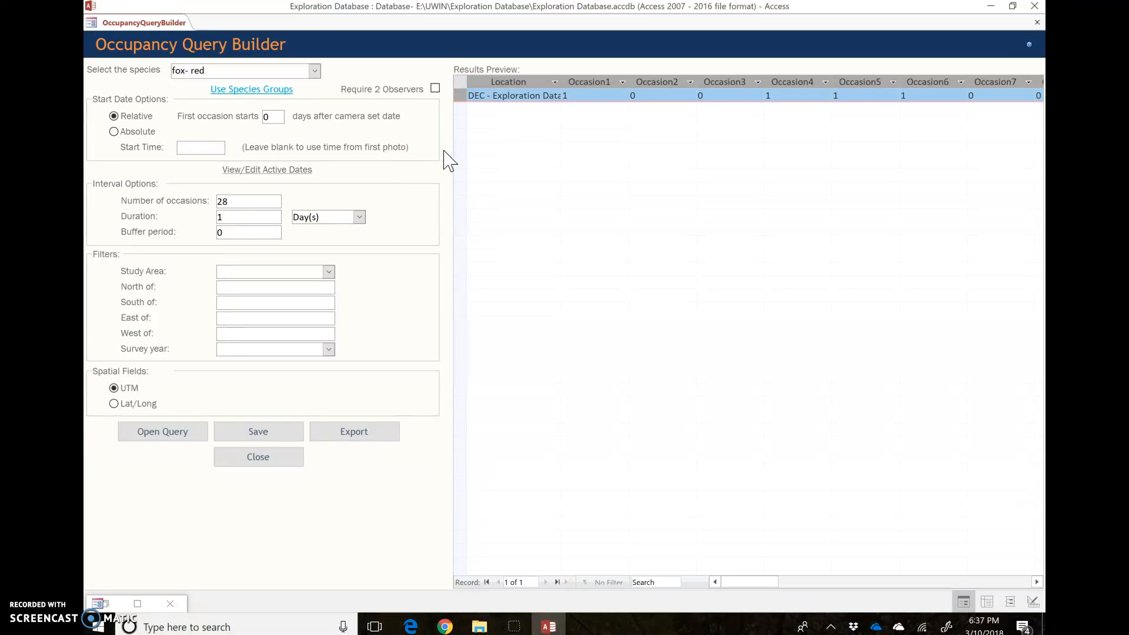
Step: Switch to the red fox spreadsheet in Edge and paste the copied occupancy results starting at cell A1
{"action": "left_click", "coordinate": [410, 627]}
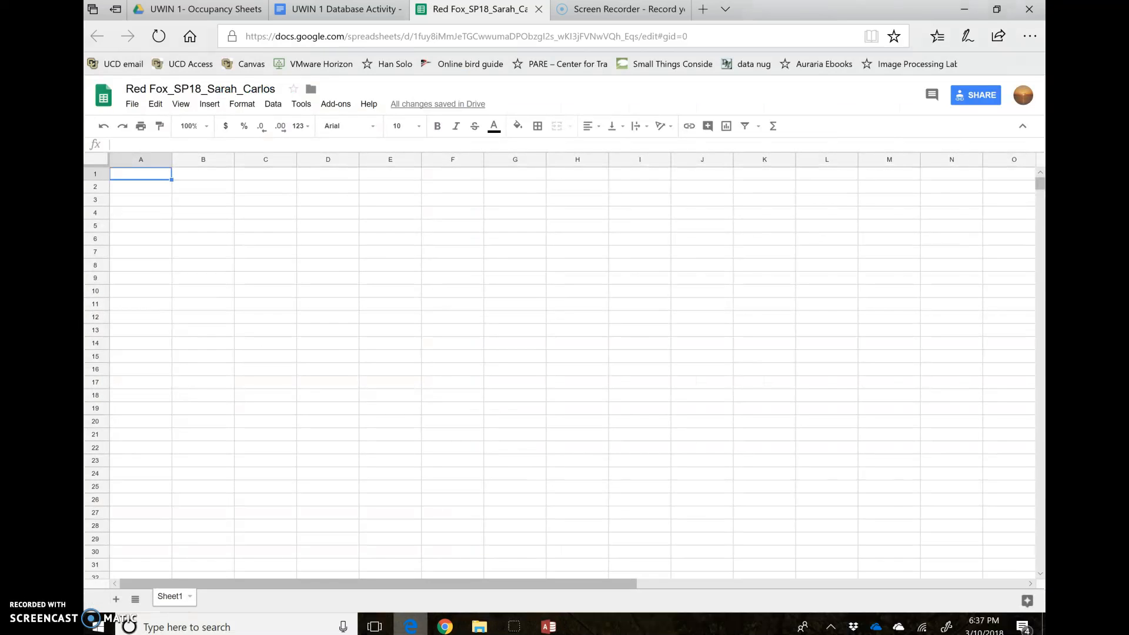
{"action": "right_click", "coordinate": [143, 183]}
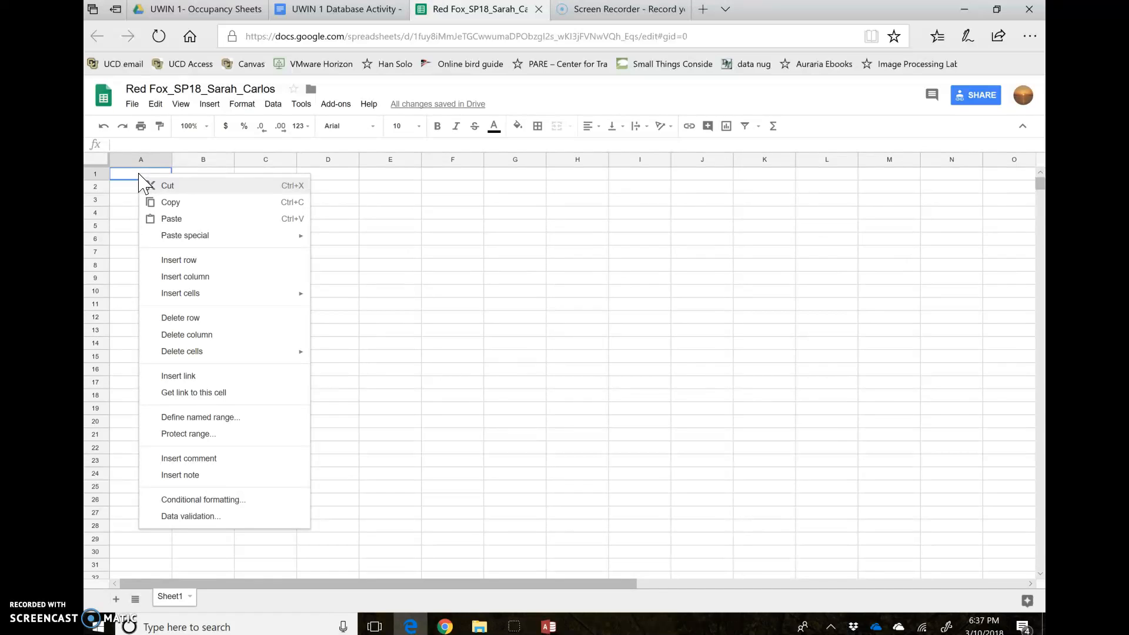
{"action": "left_click", "coordinate": [171, 217]}
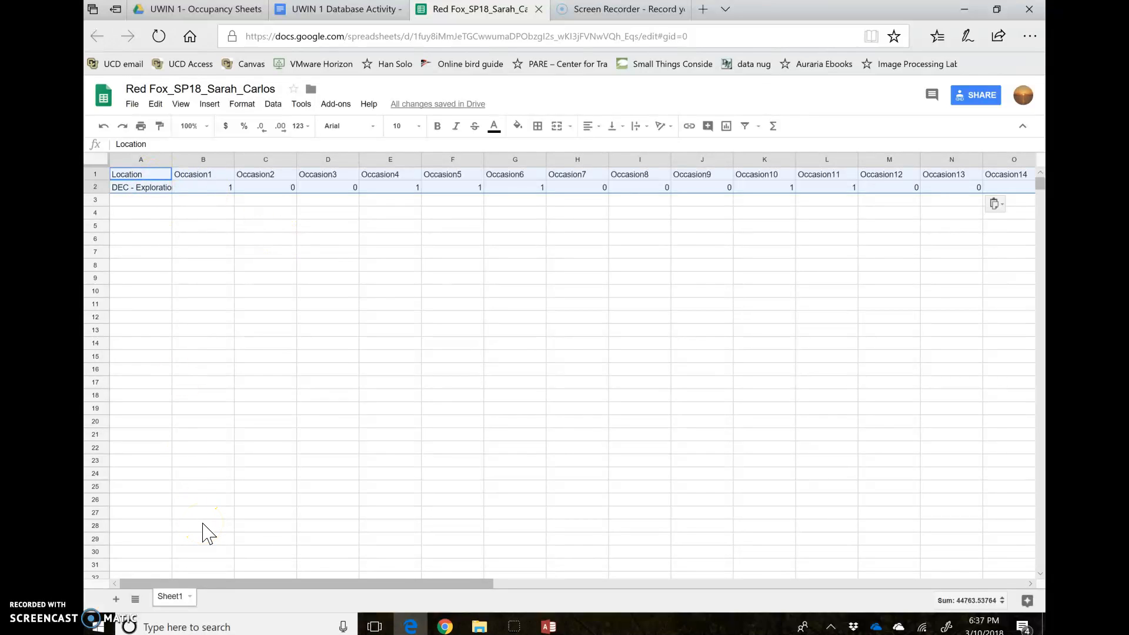
{"action": "left_click", "coordinate": [304, 449]}
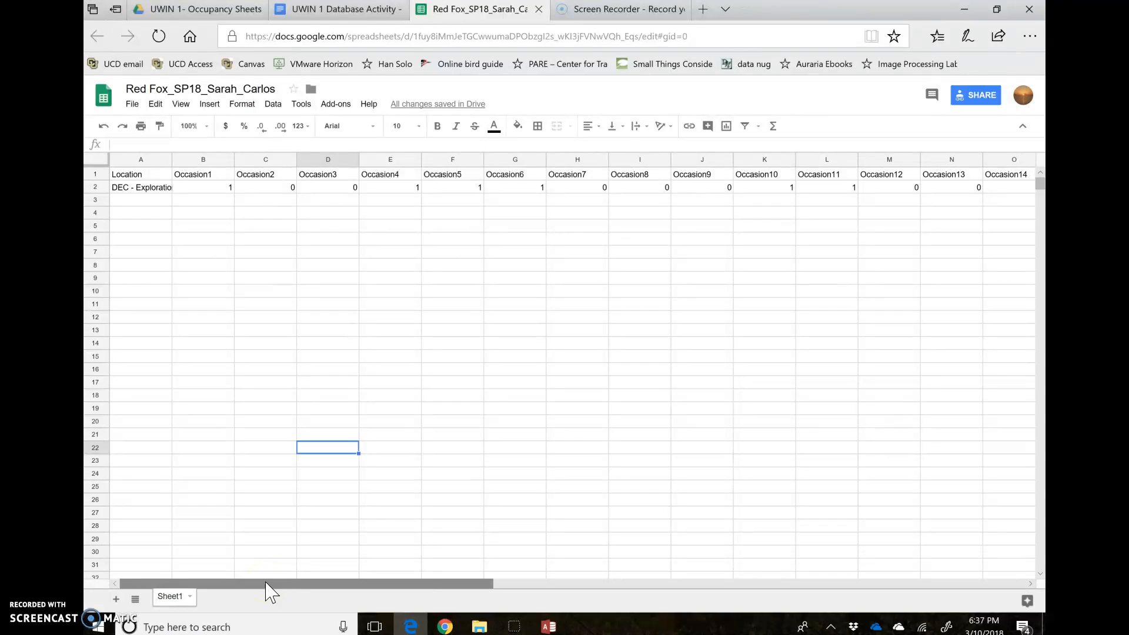
Step: Insert a blank column to the left of the Group1 column, directly after Occasion28
{"action": "left_click_drag", "start_coordinate": [266, 591], "coordinate": [771, 600]}
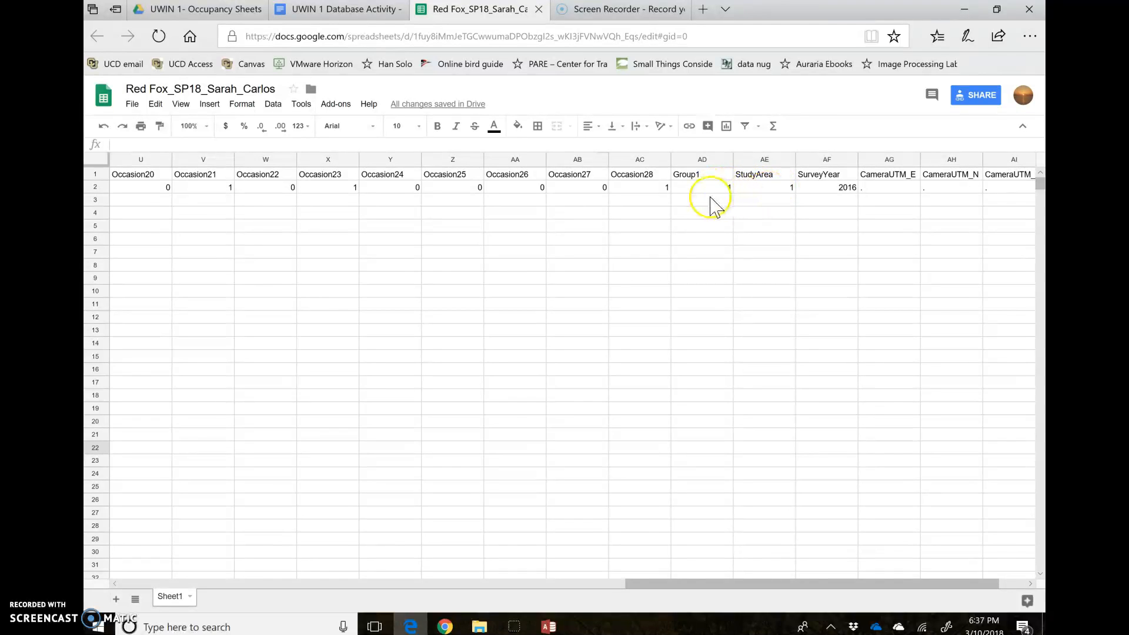
{"action": "left_click", "coordinate": [688, 160]}
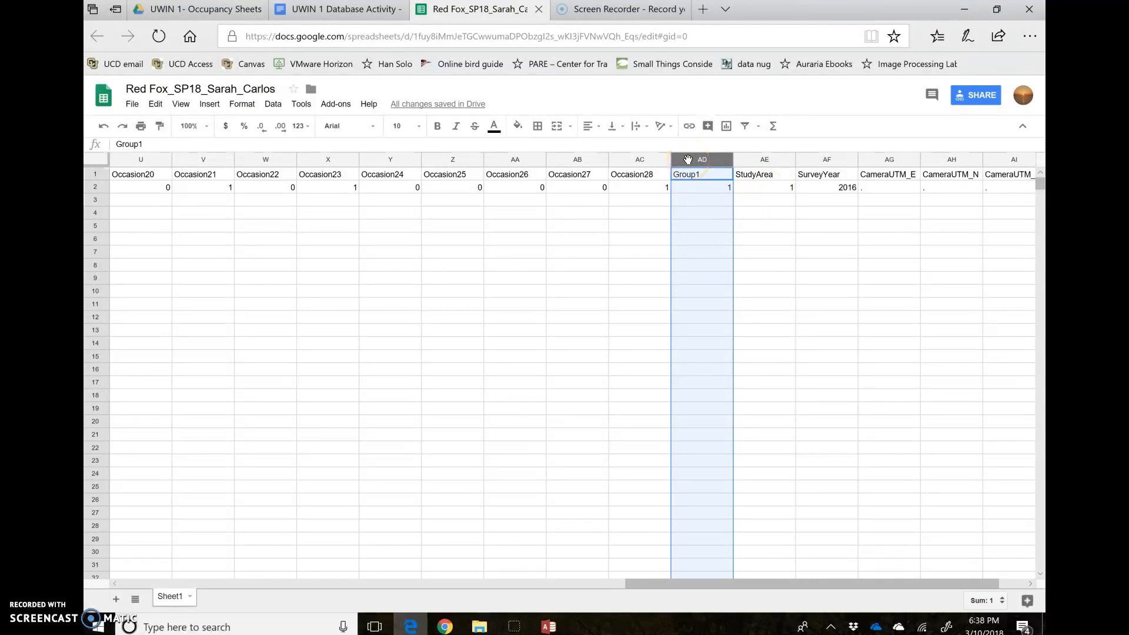
{"action": "left_click", "coordinate": [691, 161]}
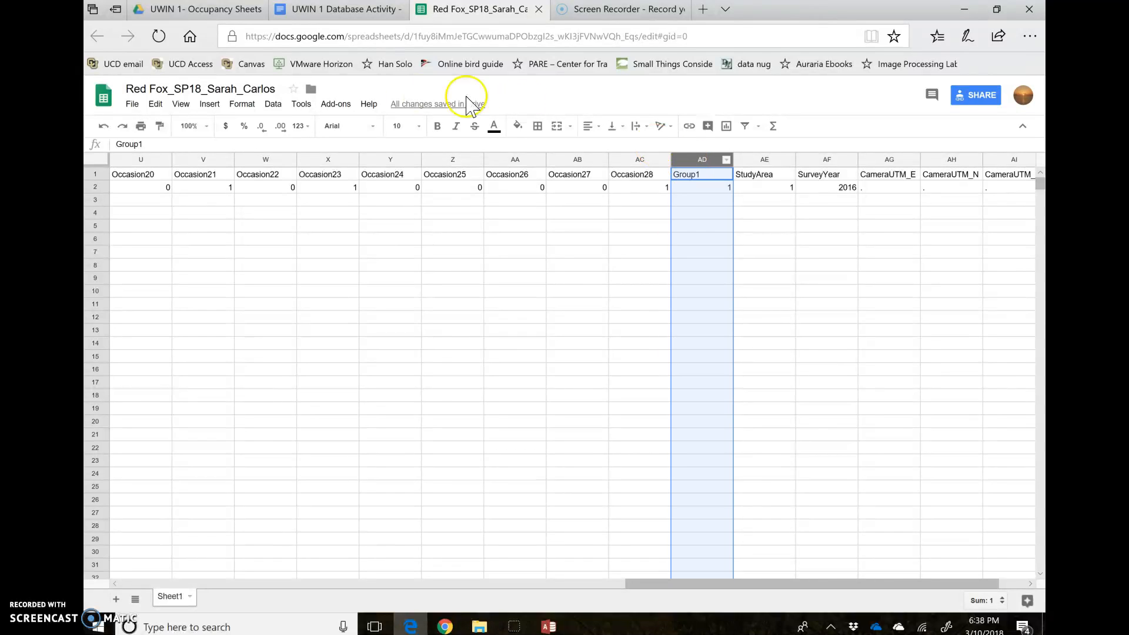
{"action": "left_click", "coordinate": [210, 105]}
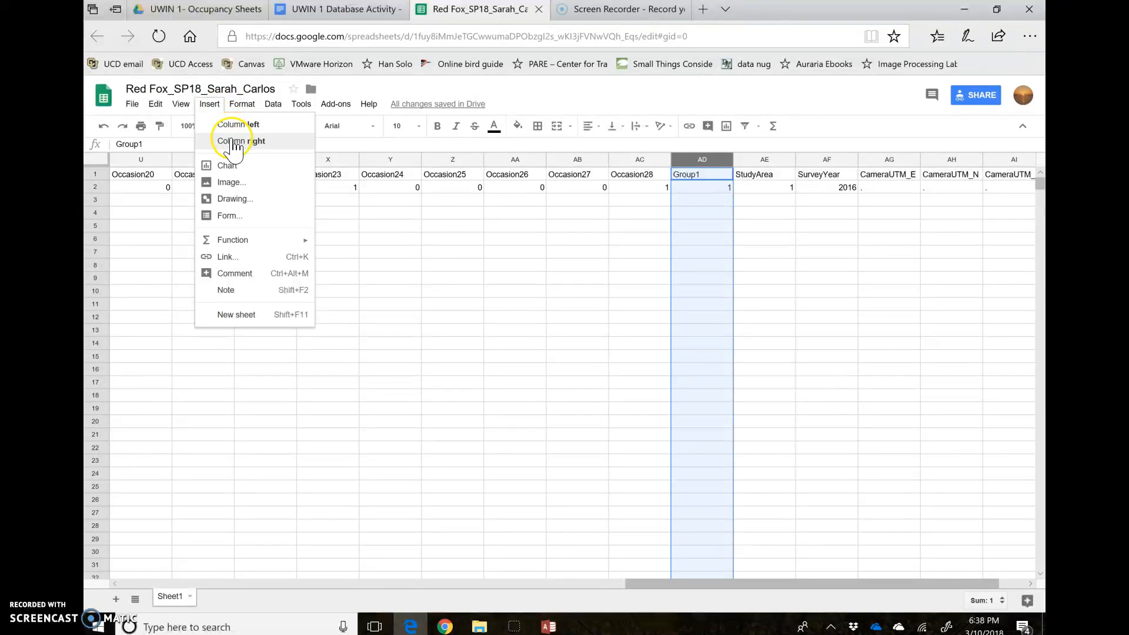
{"action": "left_click", "coordinate": [233, 126]}
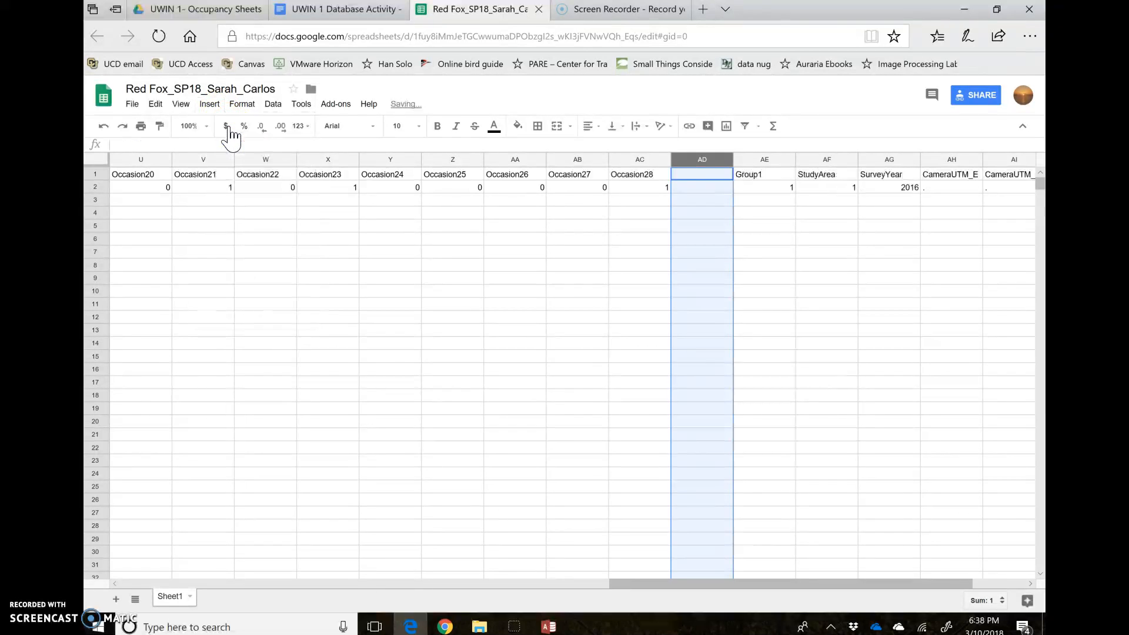
Step: Label the blank column after Occasion28 by entering the header Percent Used in cell AD1
{"action": "left_click", "coordinate": [715, 175]}
{"action": "type", "text": "Percent Used"}
{"action": "left_click", "coordinate": [707, 209]}
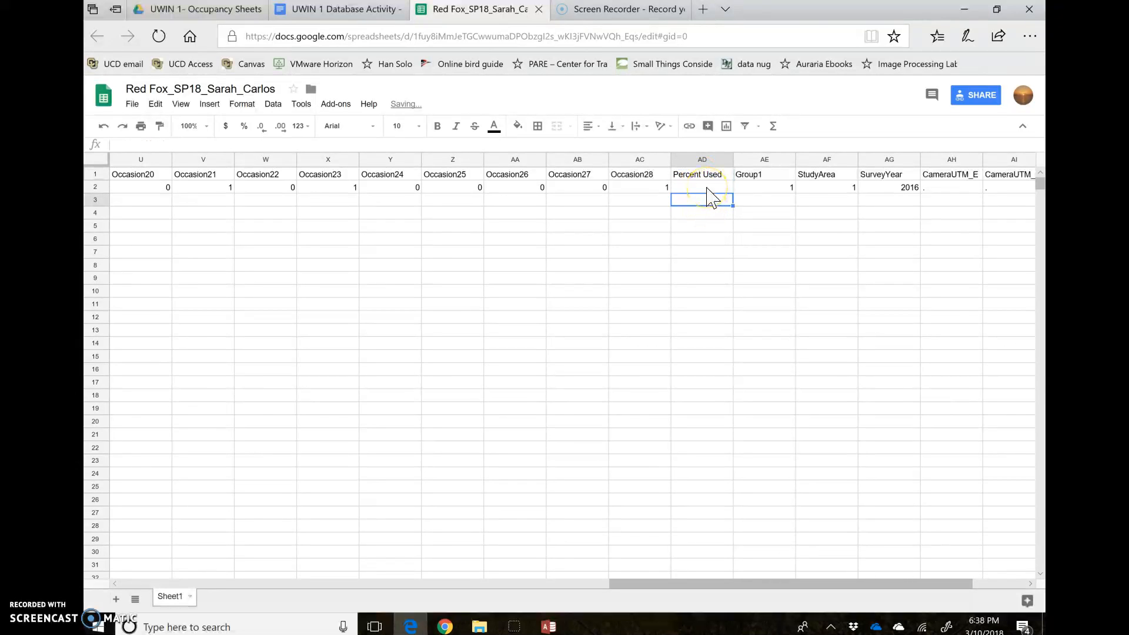
Step: Enter the formula =AVERAGE(B2:AC2)*100 in cell AD2 under Percent Used and reselect that cell
{"action": "left_click", "coordinate": [708, 188]}
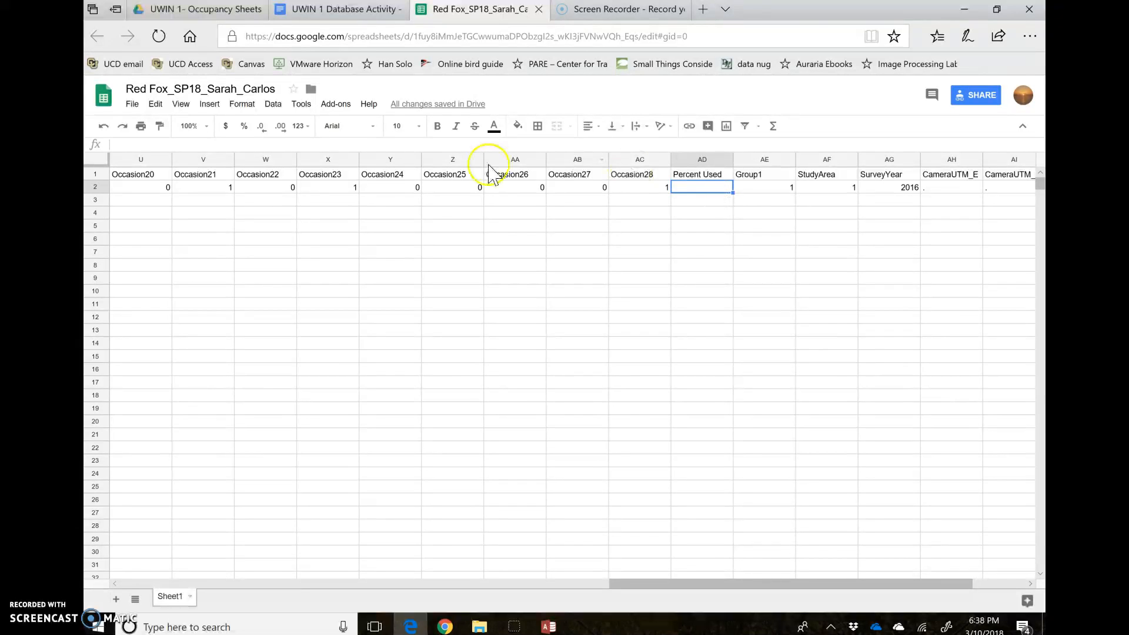
{"action": "type", "text": "=A"}
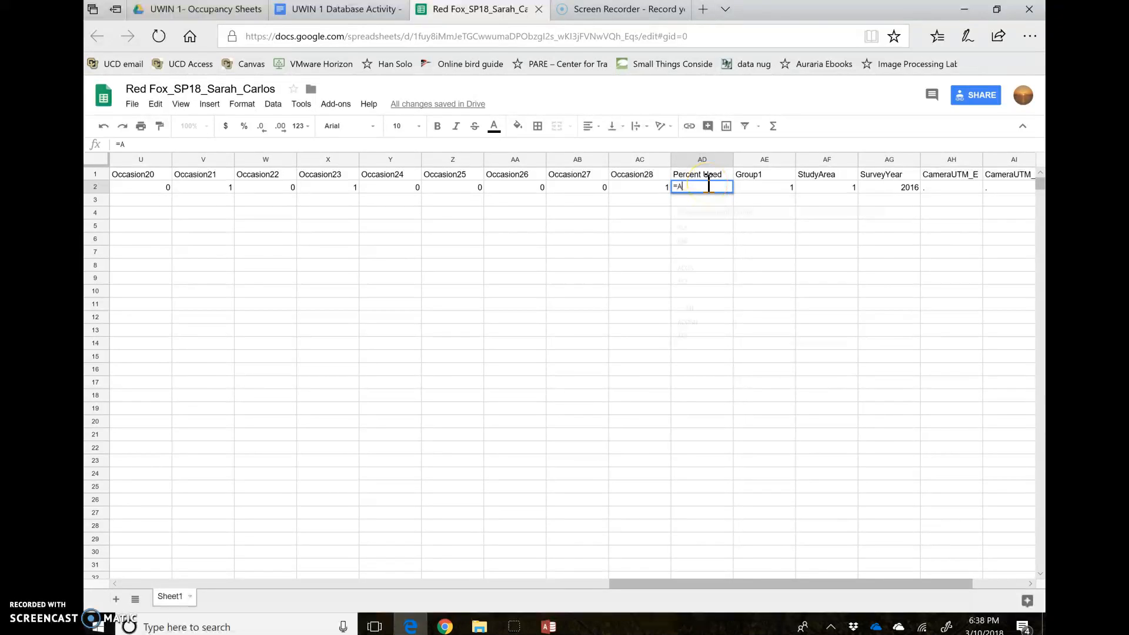
{"action": "type", "text": "VERAGE"}
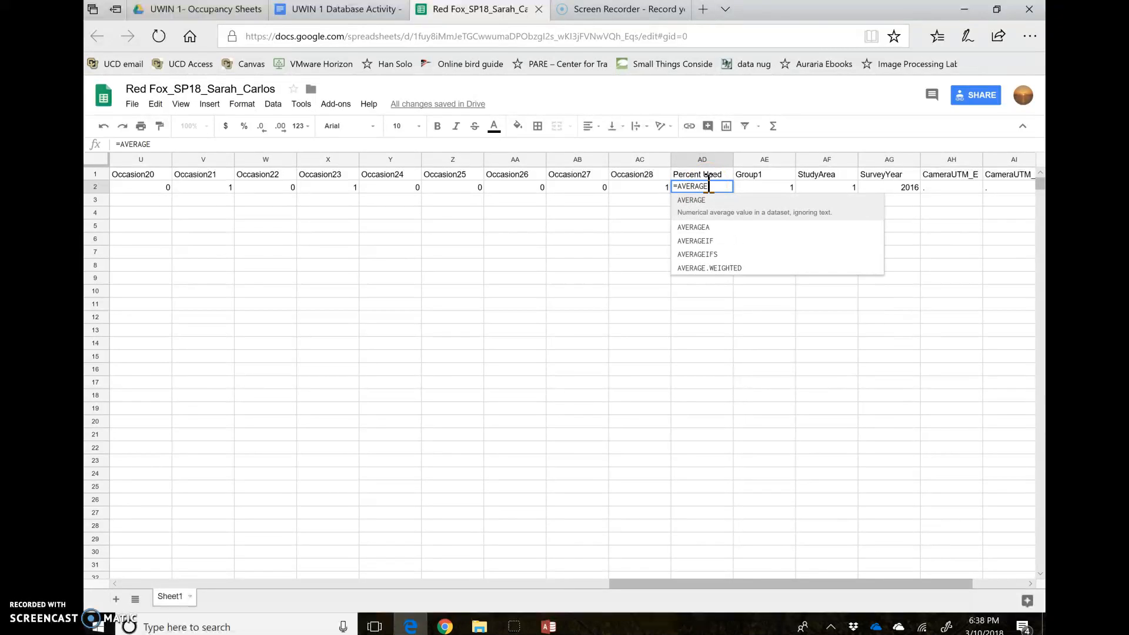
{"action": "type", "text": "("}
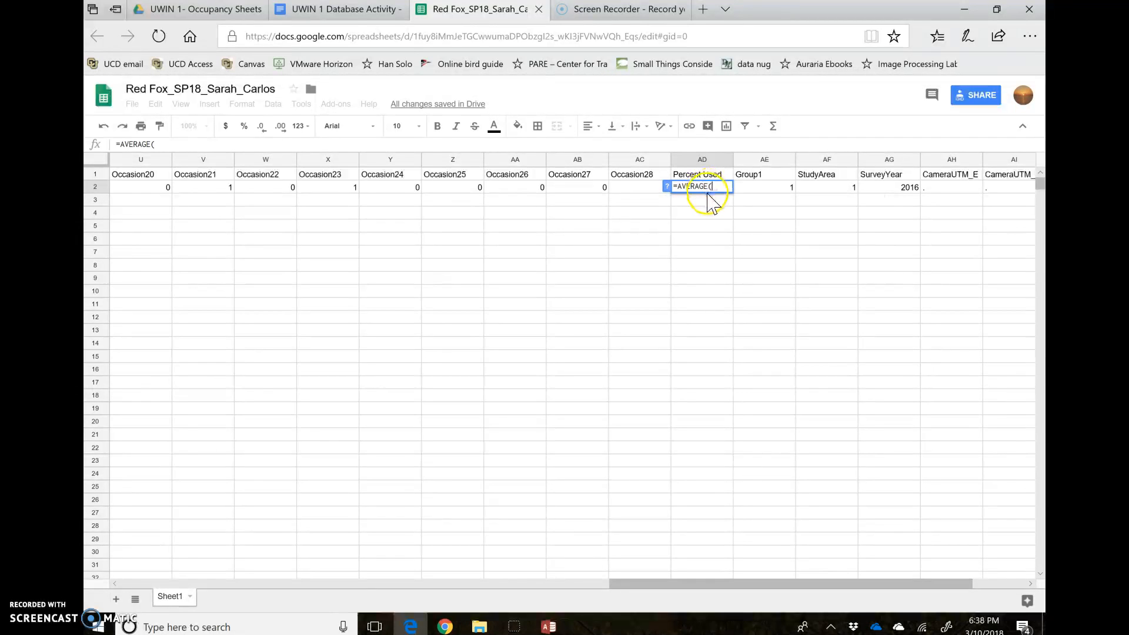
{"action": "left_click_drag", "start_coordinate": [696, 587], "coordinate": [144, 586]}
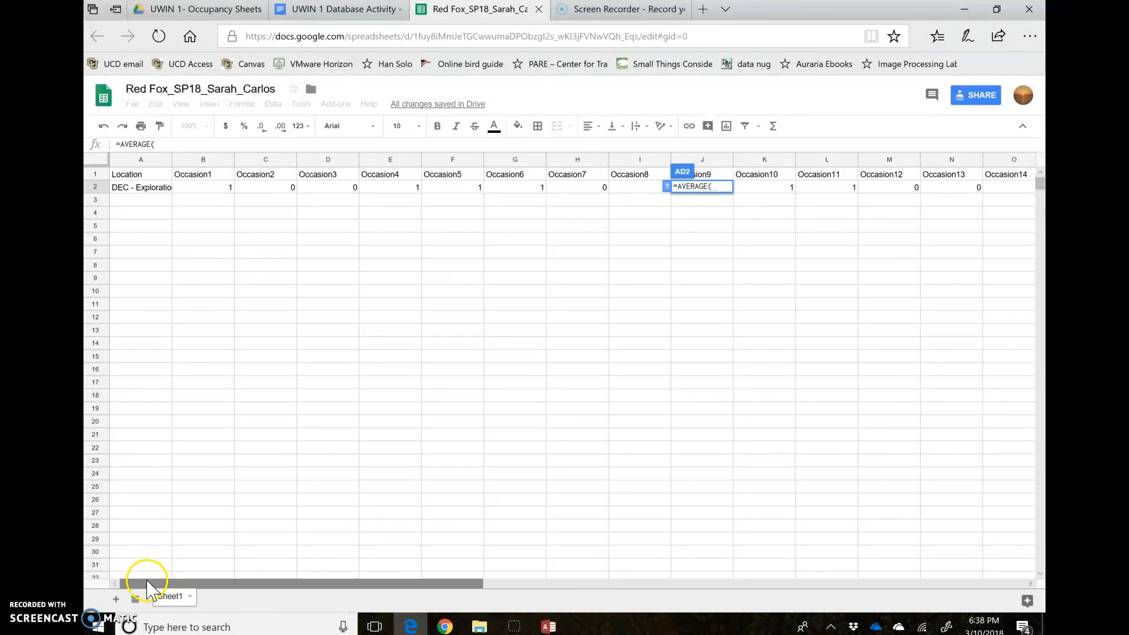
{"action": "left_click_drag", "start_coordinate": [194, 188], "coordinate": [836, 188]}
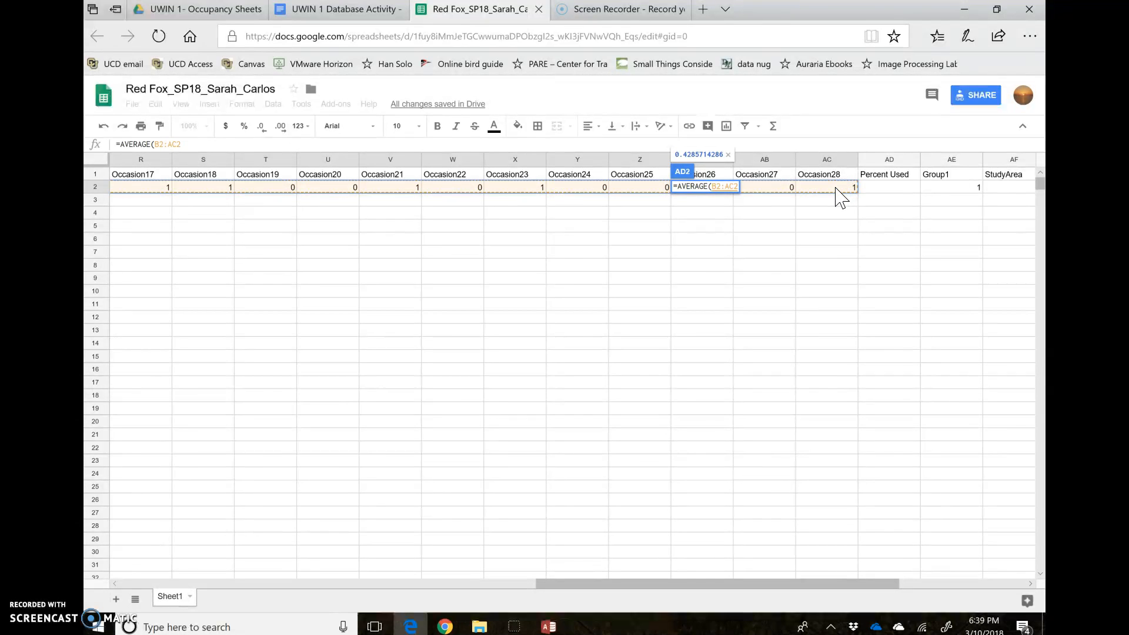
{"action": "type", "text": ")"}
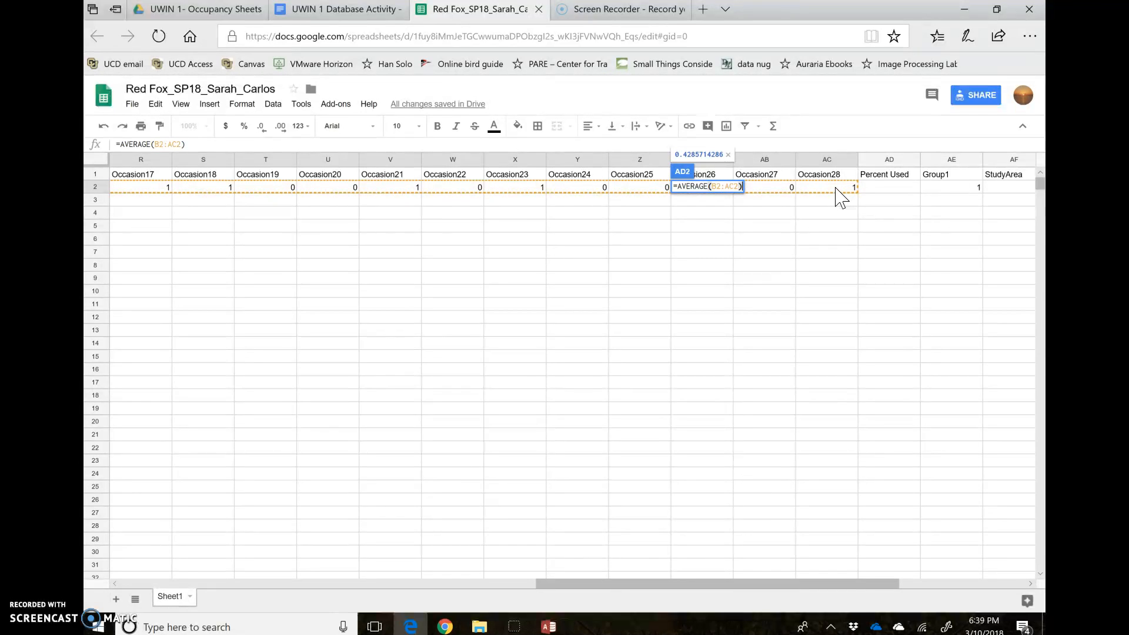
{"action": "type", "text": "*"}
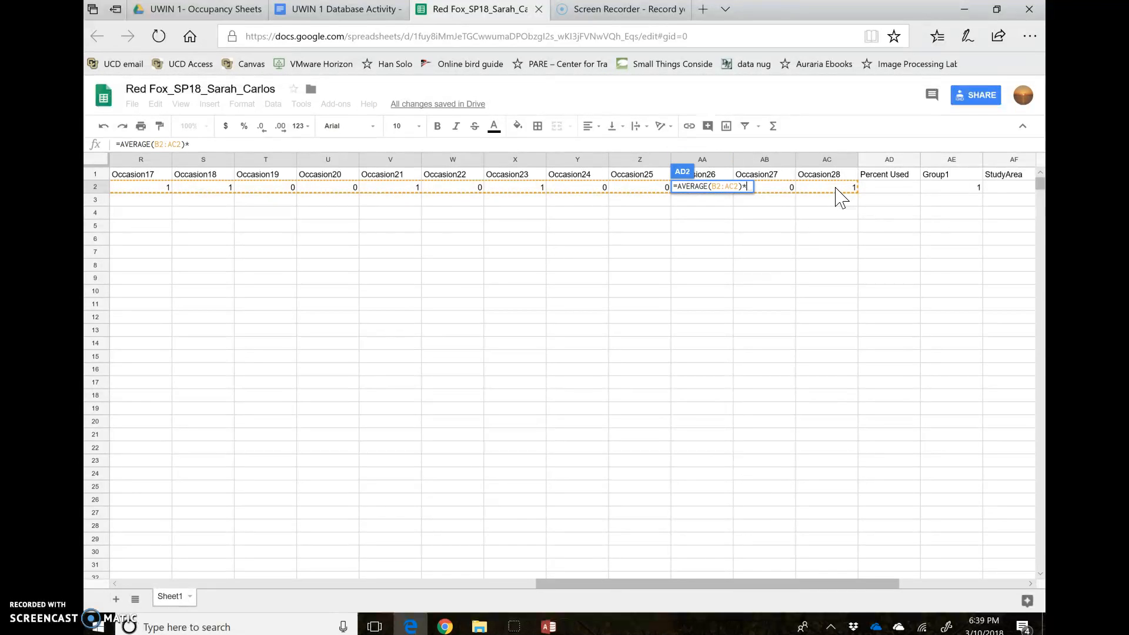
{"action": "type", "text": "100"}
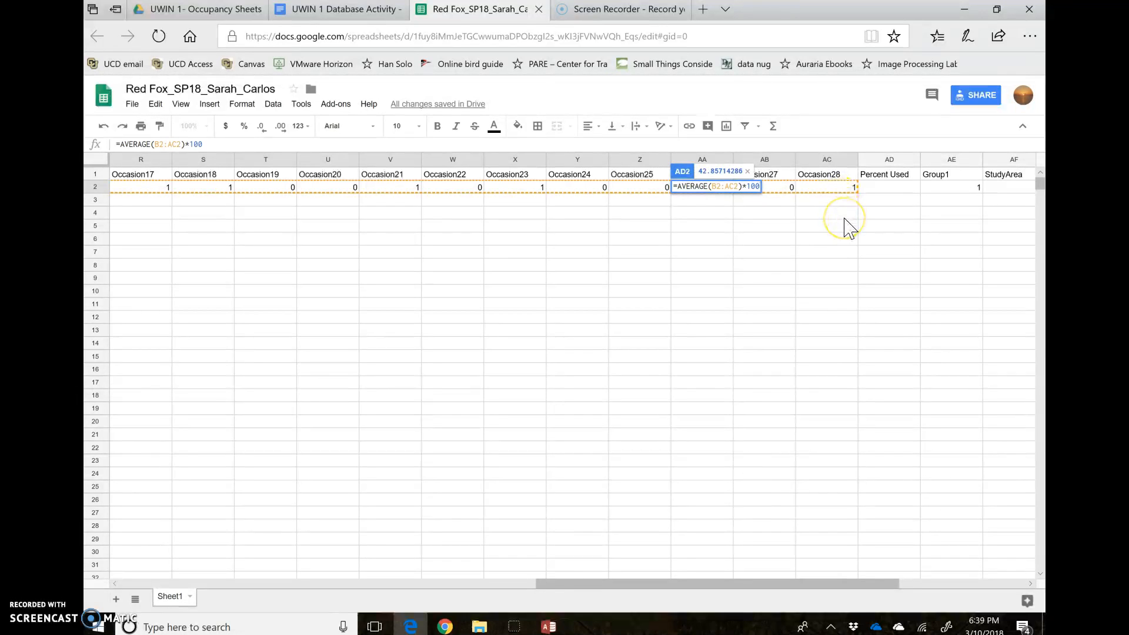
{"action": "key", "text": "Return"}
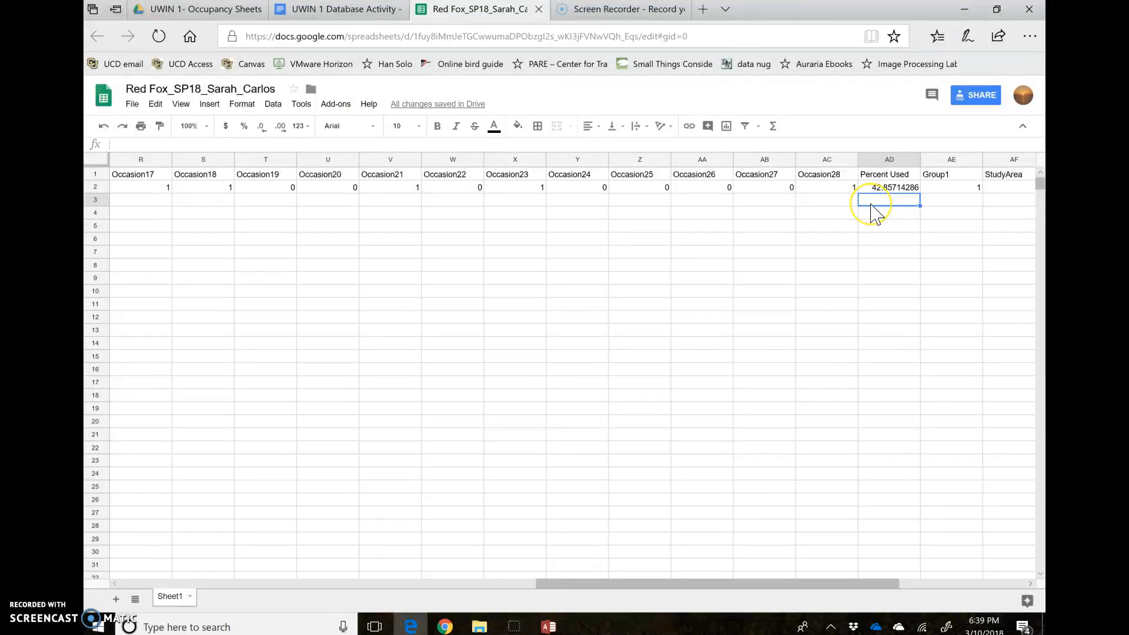
{"action": "left_click_drag", "start_coordinate": [738, 582], "coordinate": [759, 595]}
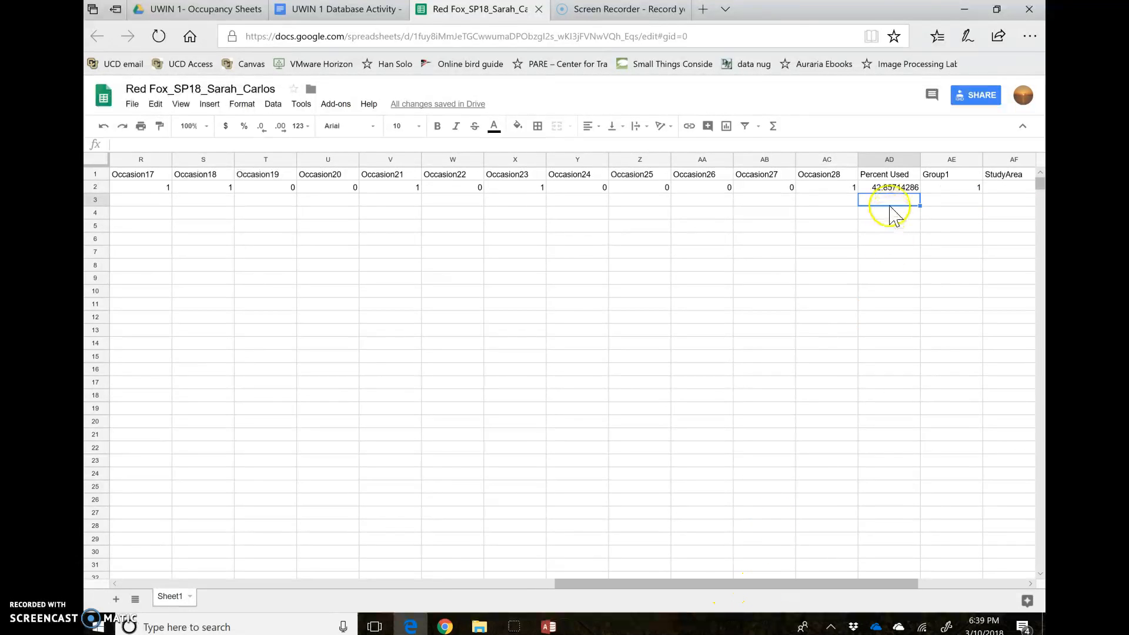
{"action": "left_click", "coordinate": [882, 188]}
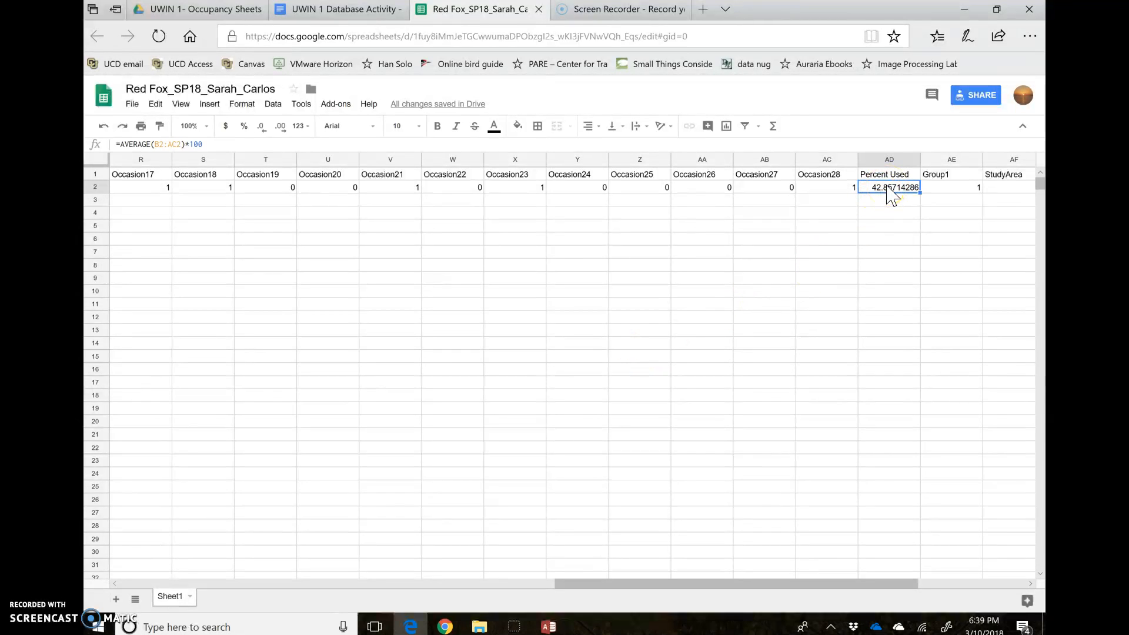
Step: Switch to Access and close the Occupancy Query Builder, the Switchboard and the Exploration Database
{"action": "left_click", "coordinate": [548, 627]}
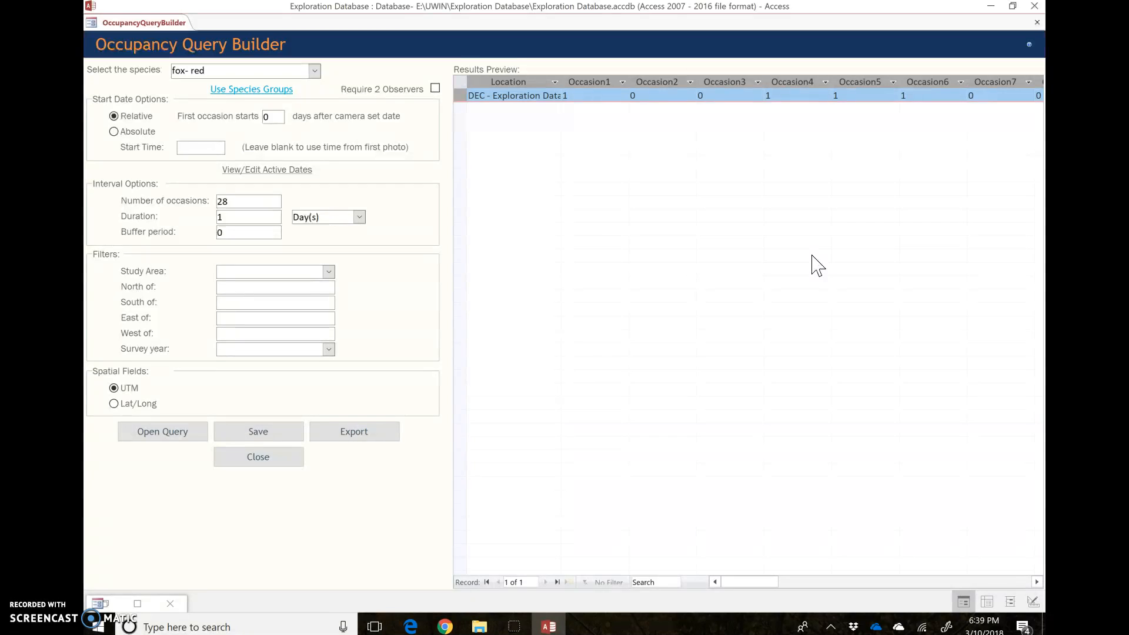
{"action": "left_click", "coordinate": [1037, 23]}
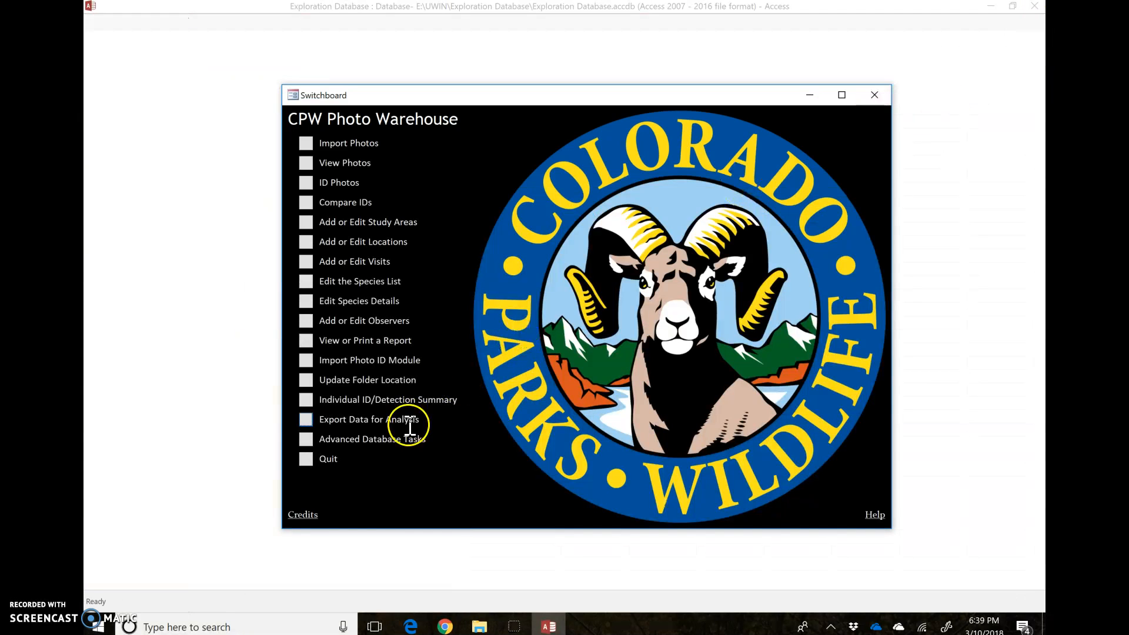
{"action": "left_click", "coordinate": [887, 96]}
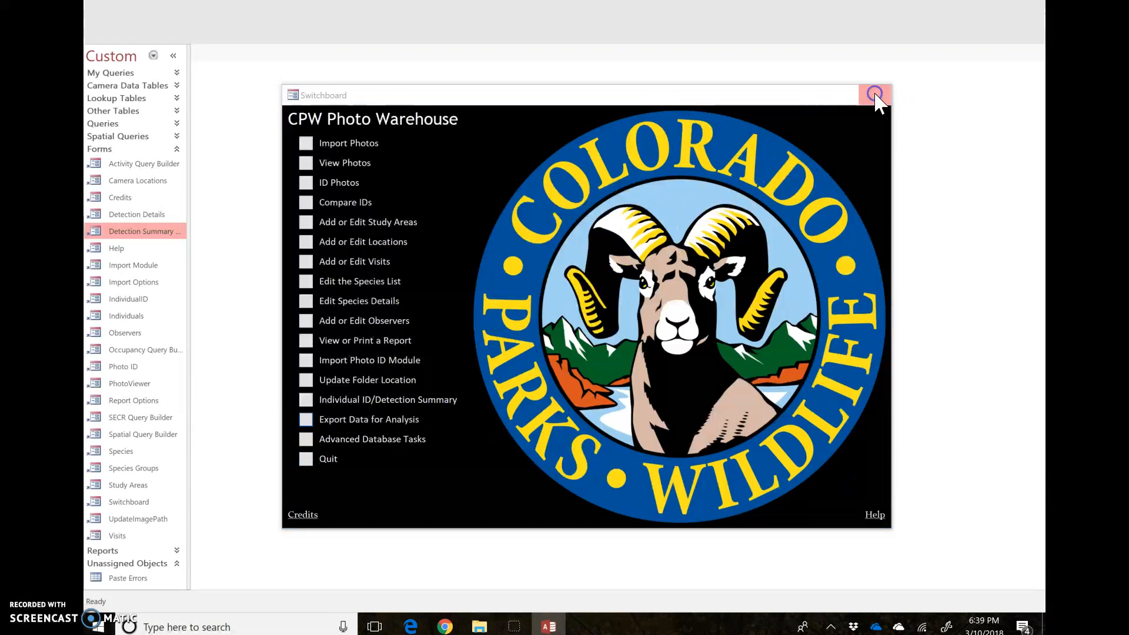
{"action": "left_click", "coordinate": [1034, 7]}
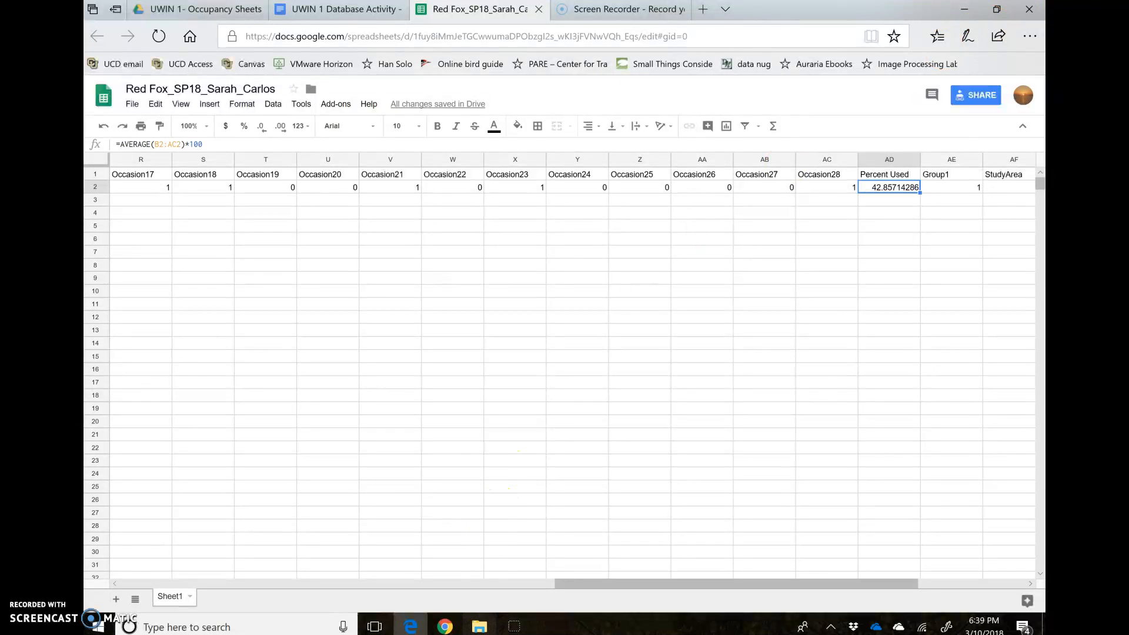
Step: Switch to the File Explorer window with the Exploration Database folder on the PATRIOT (E:) drive
{"action": "left_click", "coordinate": [479, 626]}
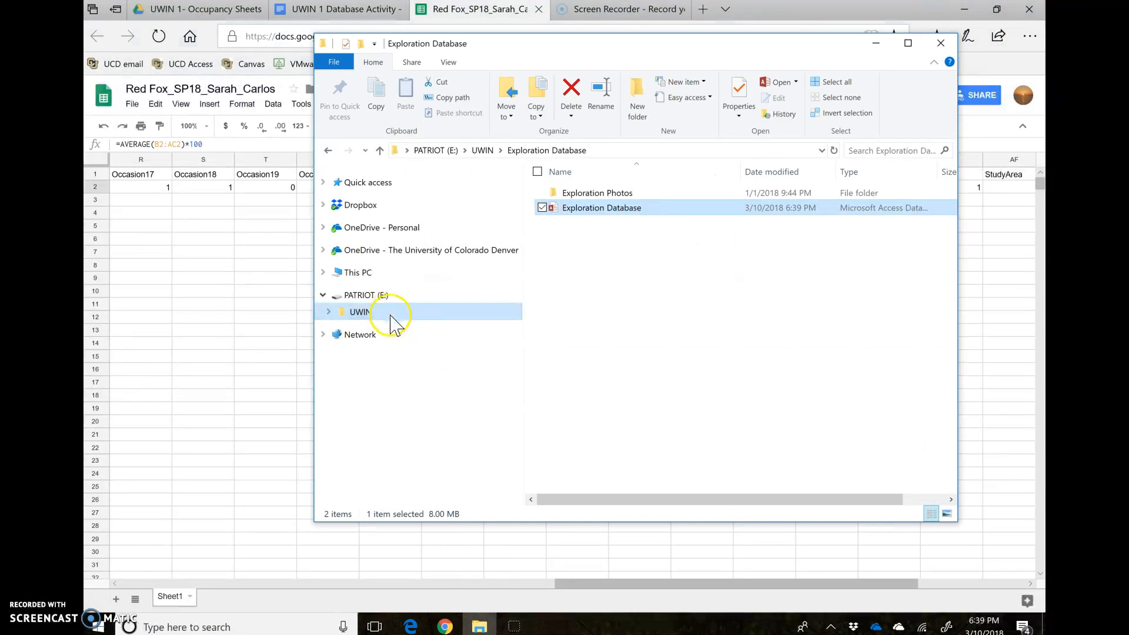